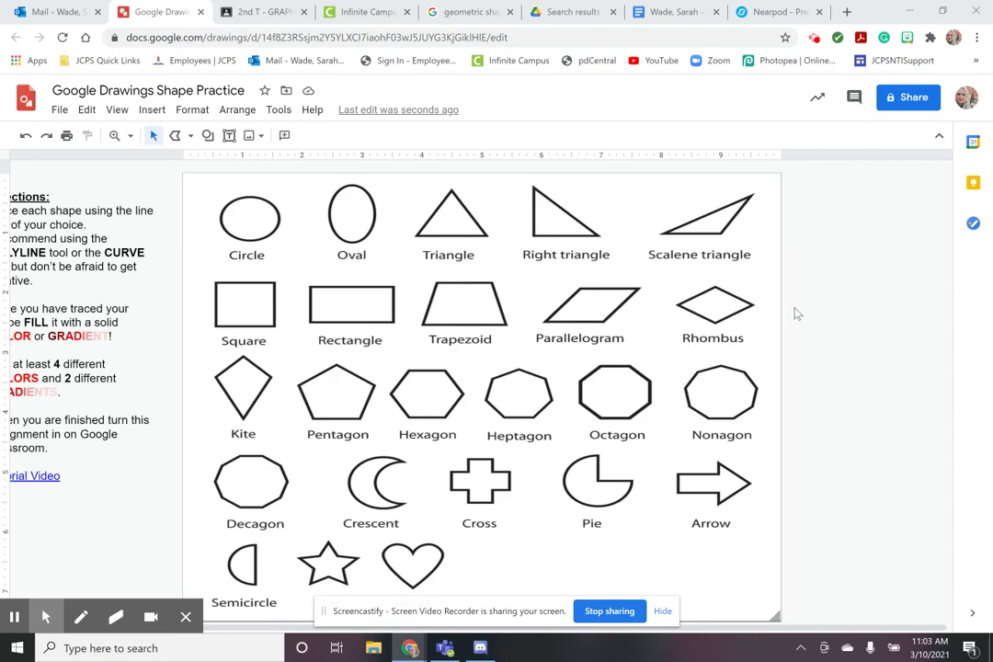
- Open the dropdown of line-drawing tools beside the Line tool
left_click_drag(271, 628, 247, 632)
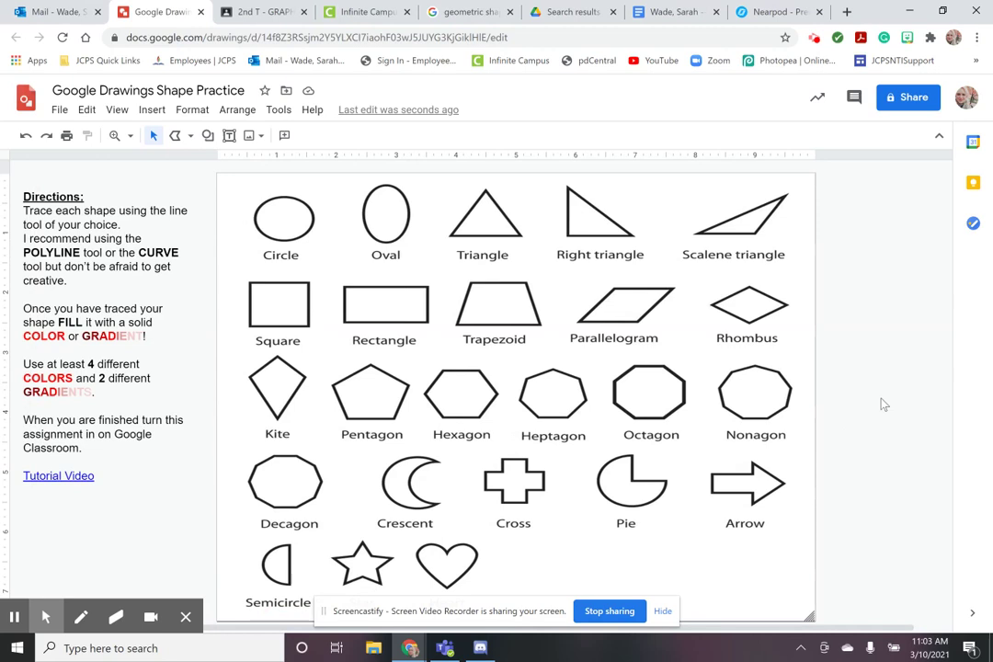
left_click(664, 614)
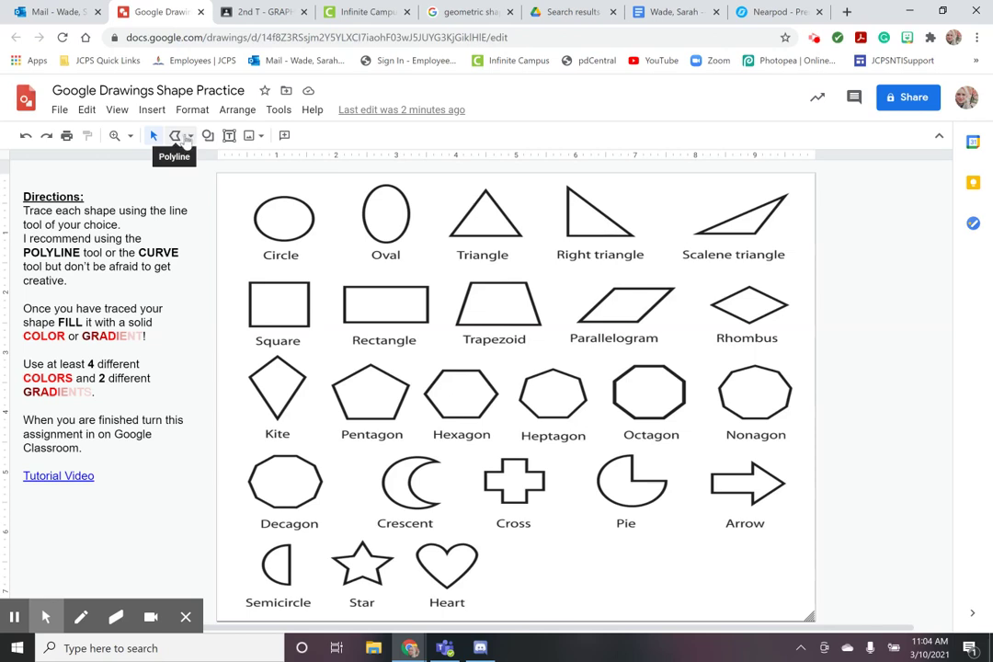
- Select Curve from the Line tool dropdown
left_click(190, 138)
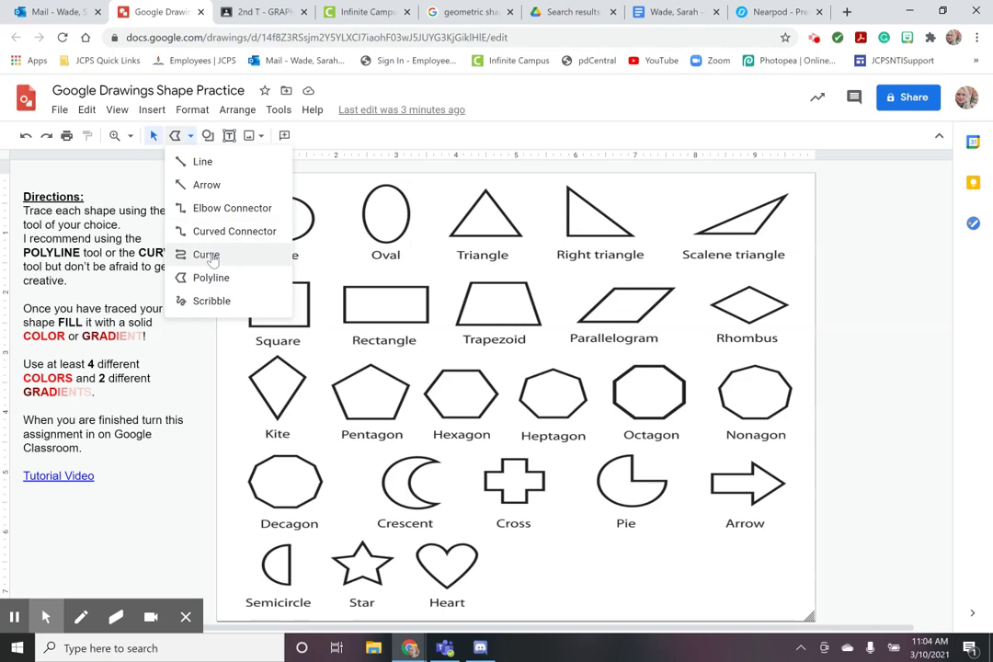
left_click(211, 257)
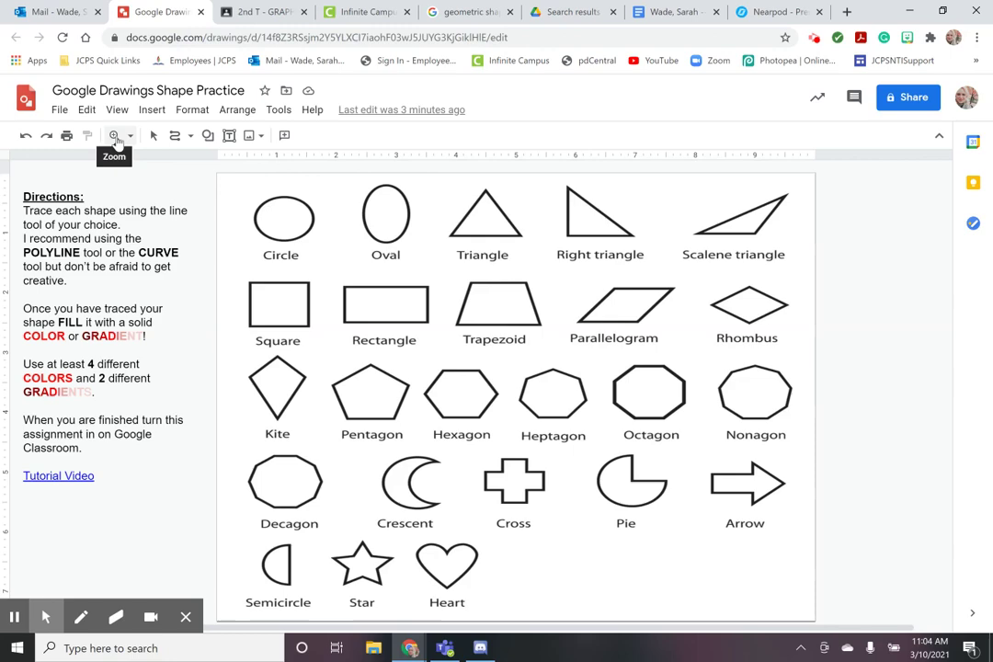
- Fit the whole drawing in the window, then zoom in around the Circle shape
left_click(114, 136)
left_click(291, 220)
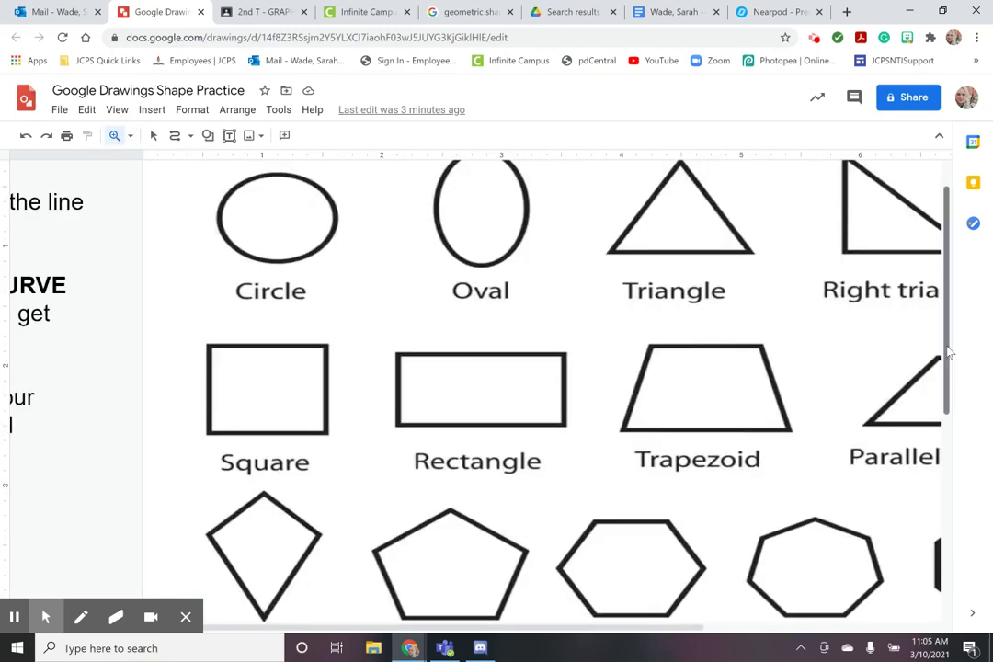
left_click_drag(950, 353, 946, 326)
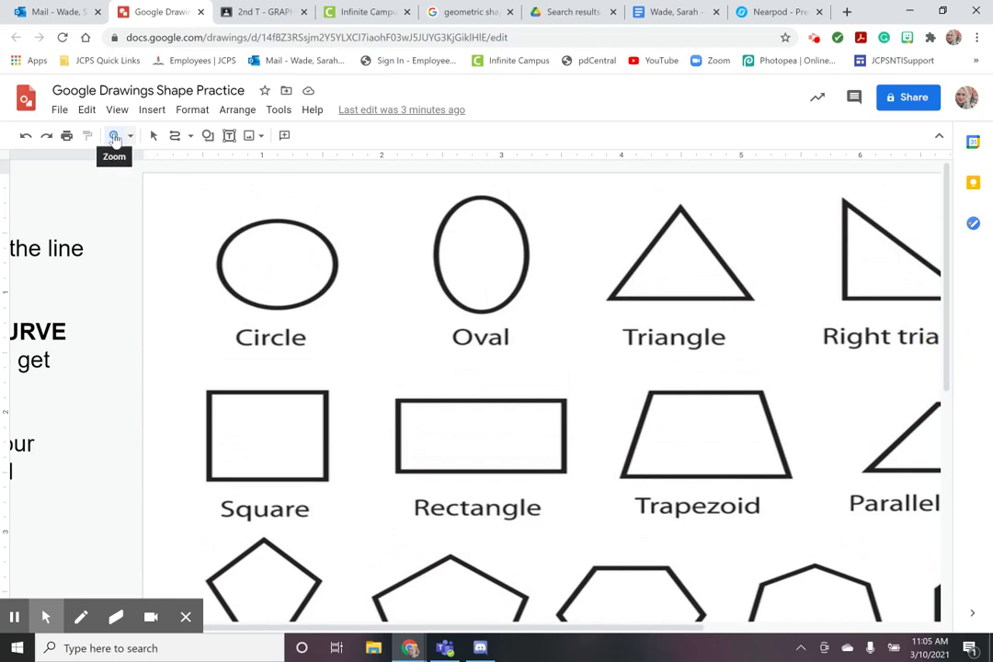
left_click(115, 138)
left_click(130, 137)
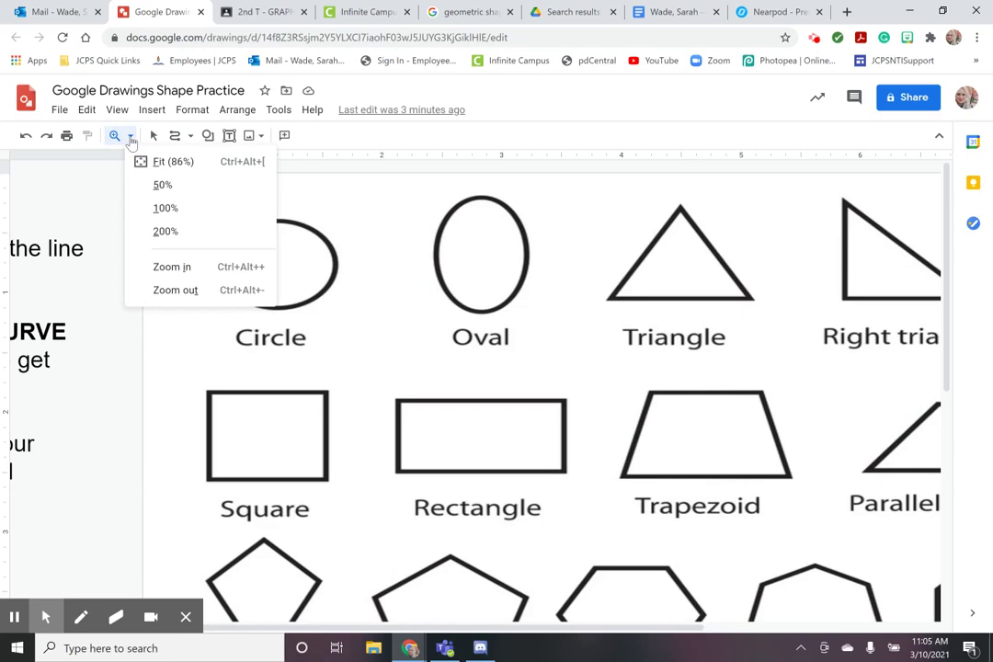
left_click(189, 163)
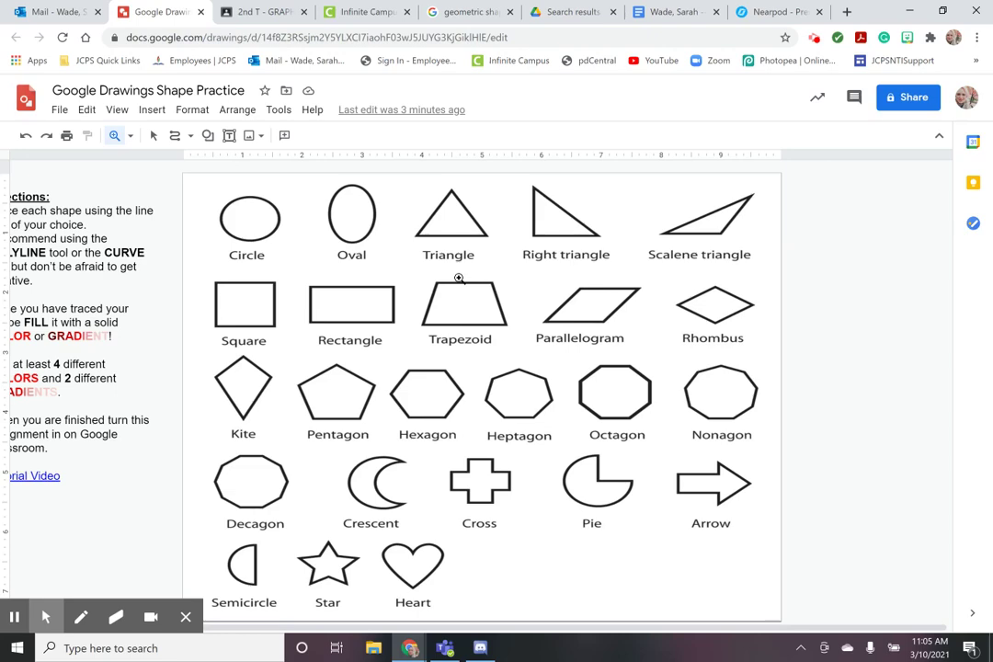
left_click(257, 223)
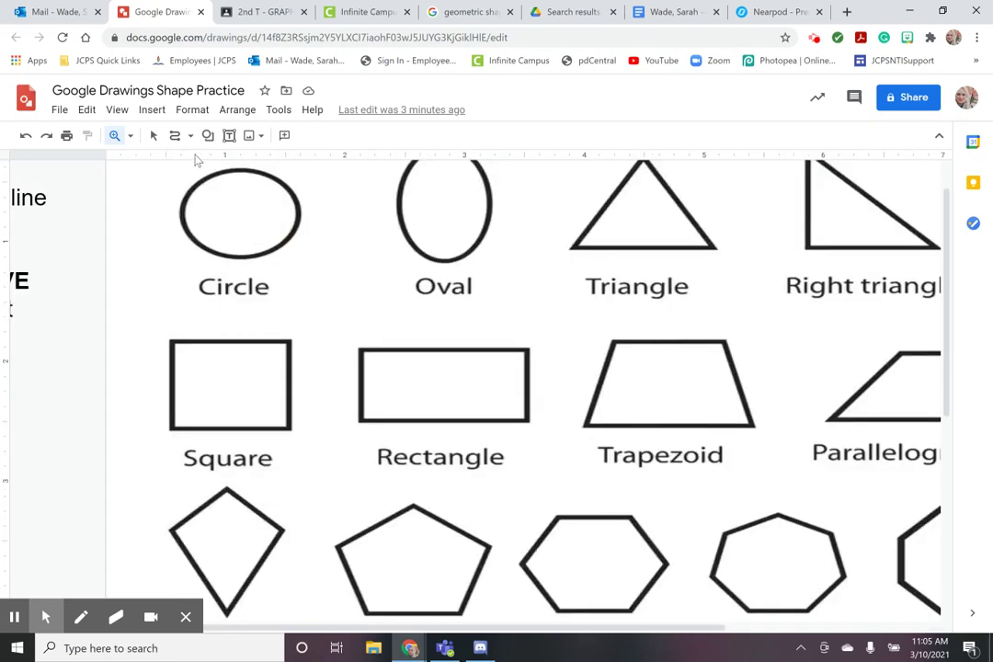
- Pick the Curve tool from the Line dropdown again
left_click(174, 136)
left_click(191, 136)
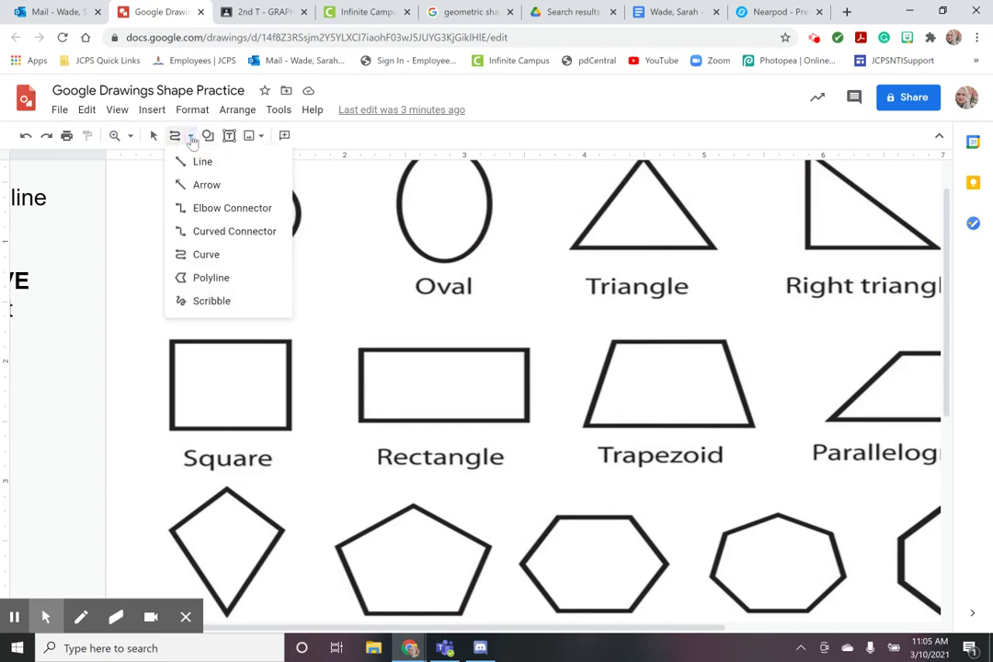
left_click(203, 256)
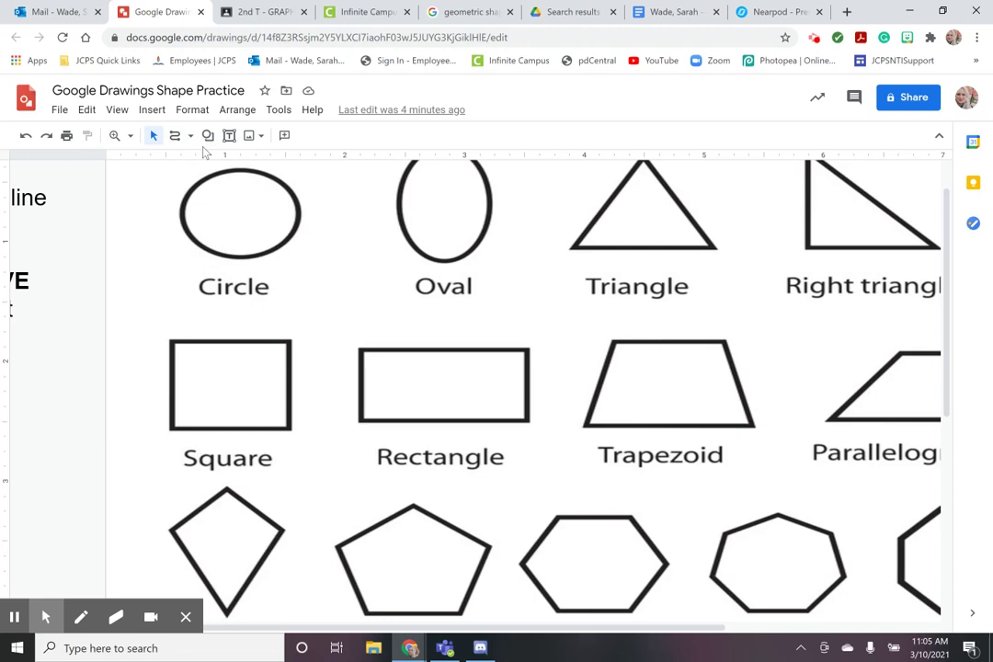
- Trace the Circle outline with curve points all around, closing back at the top starting point
left_click(175, 136)
left_click(236, 170)
left_click(207, 175)
left_click(187, 194)
left_click(181, 213)
left_click(185, 229)
left_click(199, 247)
left_click(263, 256)
left_click(282, 243)
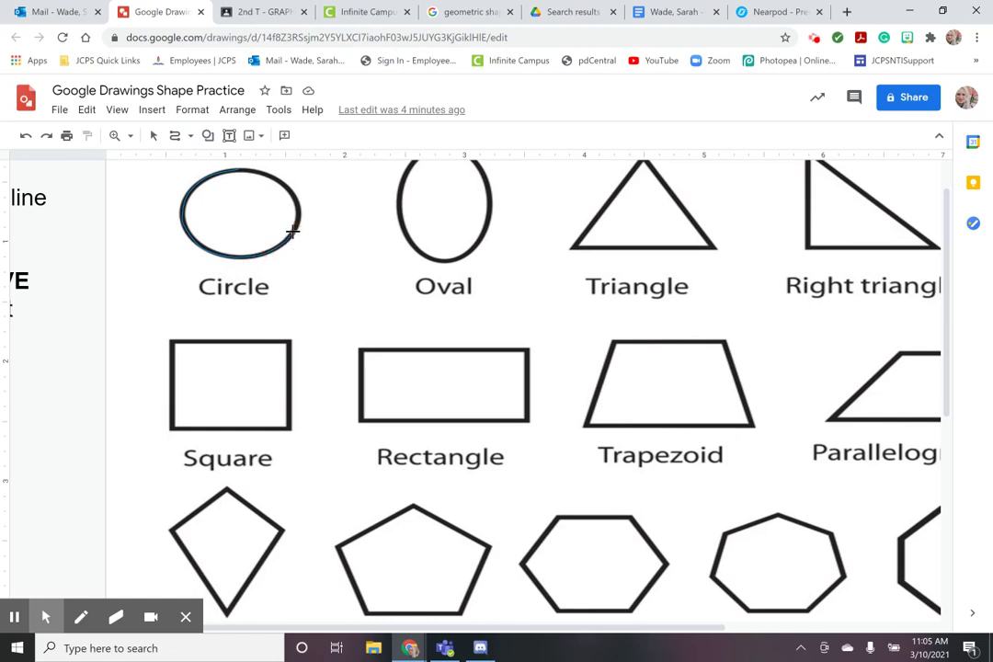
left_click(297, 221)
left_click(295, 198)
left_click(278, 179)
left_click(257, 172)
left_click(237, 170)
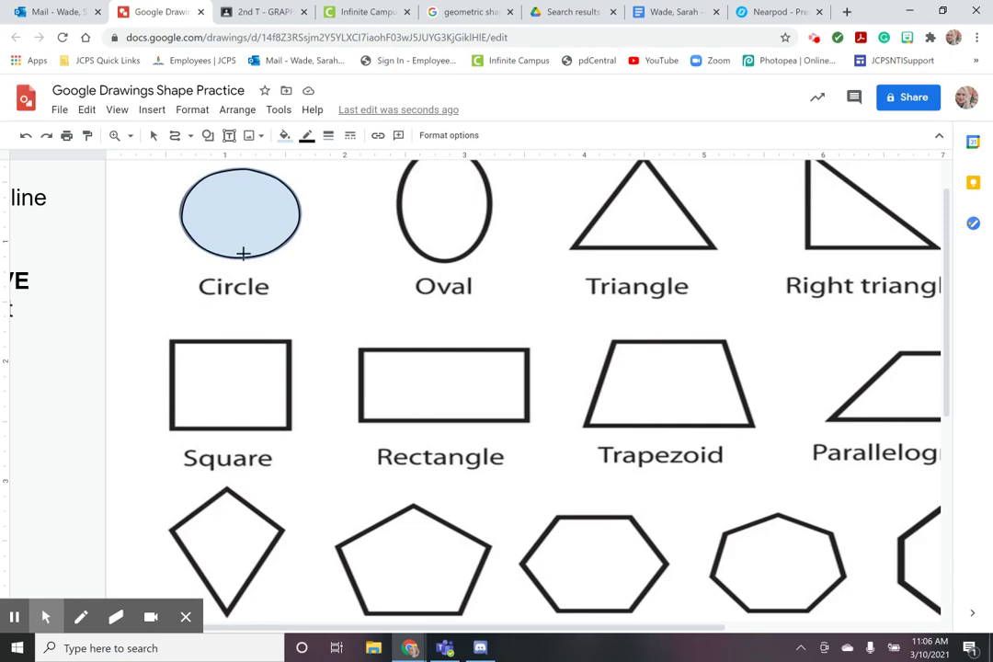
- Fit the worksheet in view and change the traced circle's fill to solid red
left_click(129, 136)
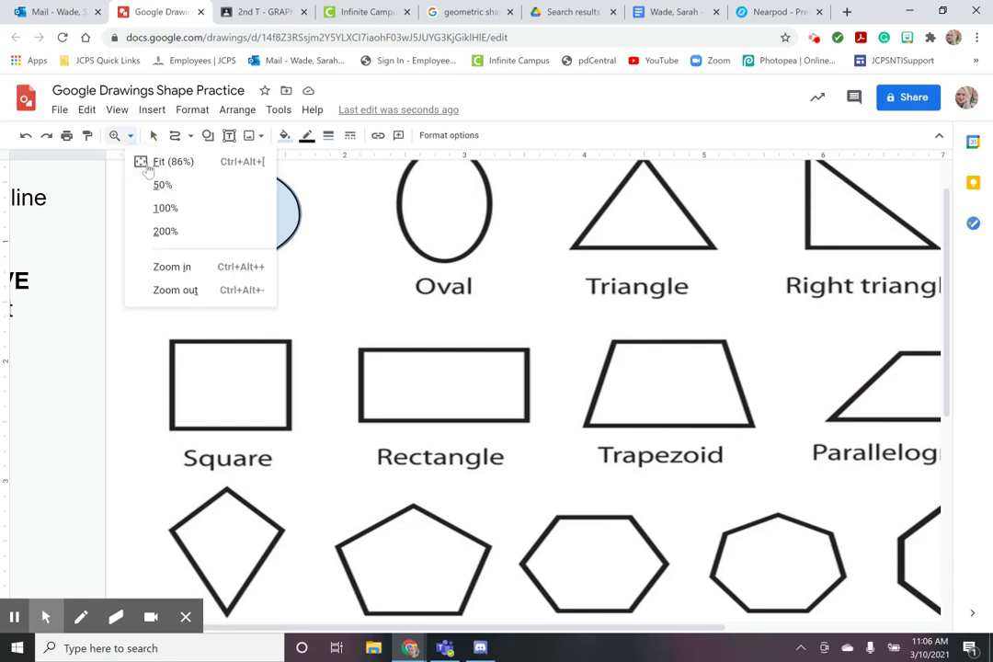
left_click(147, 163)
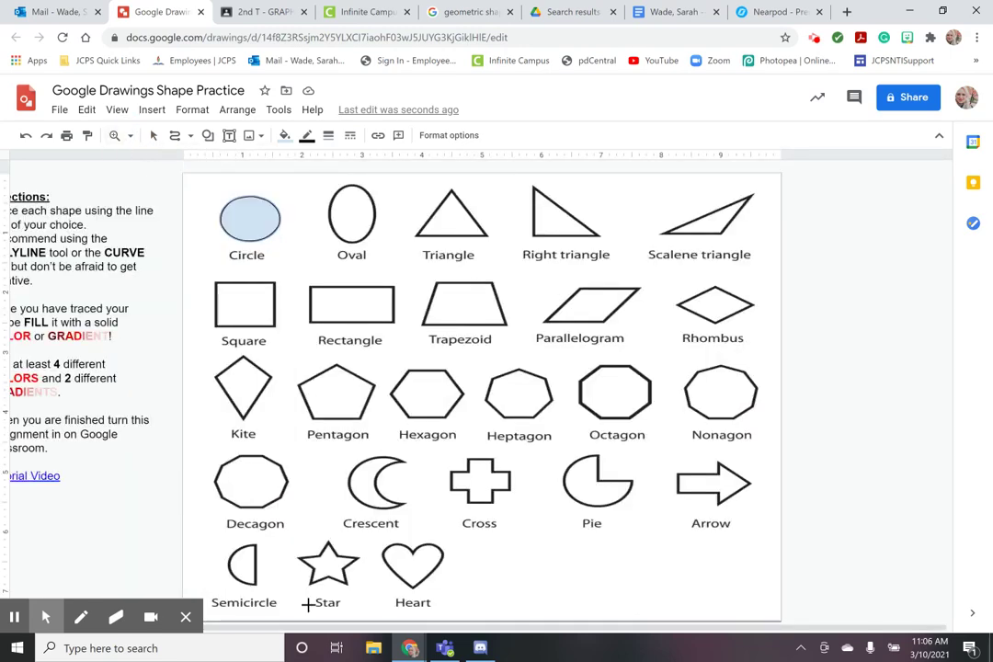
left_click_drag(313, 626, 266, 631)
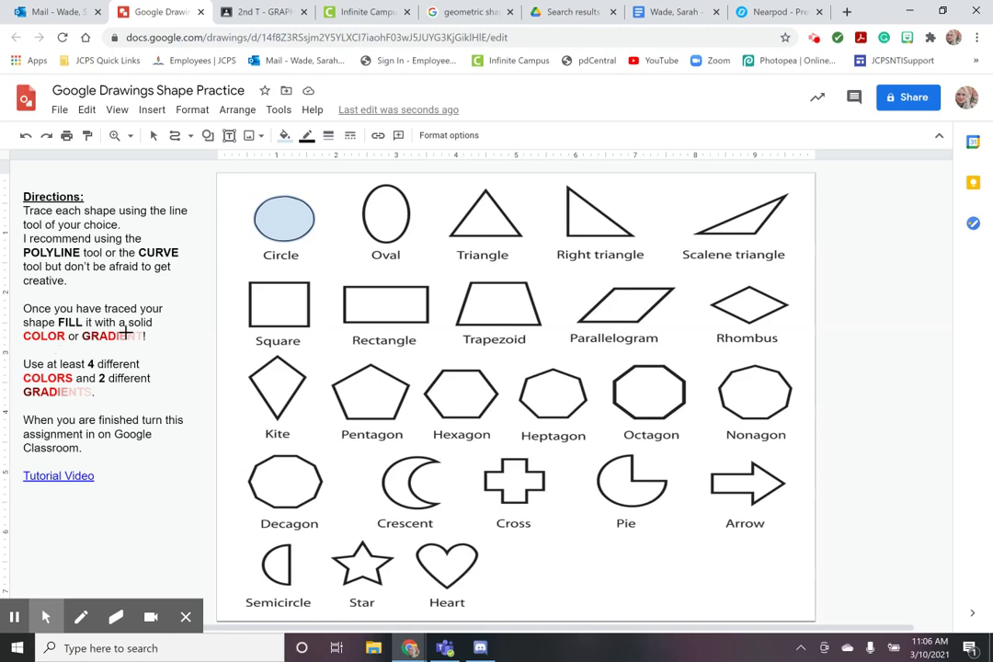
left_click(285, 137)
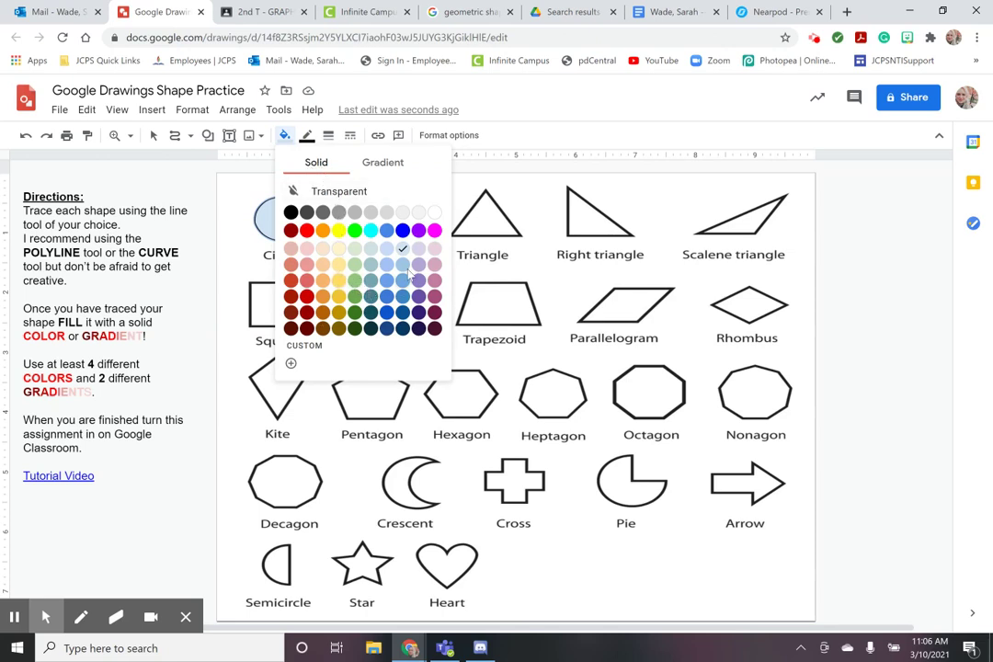
left_click(309, 230)
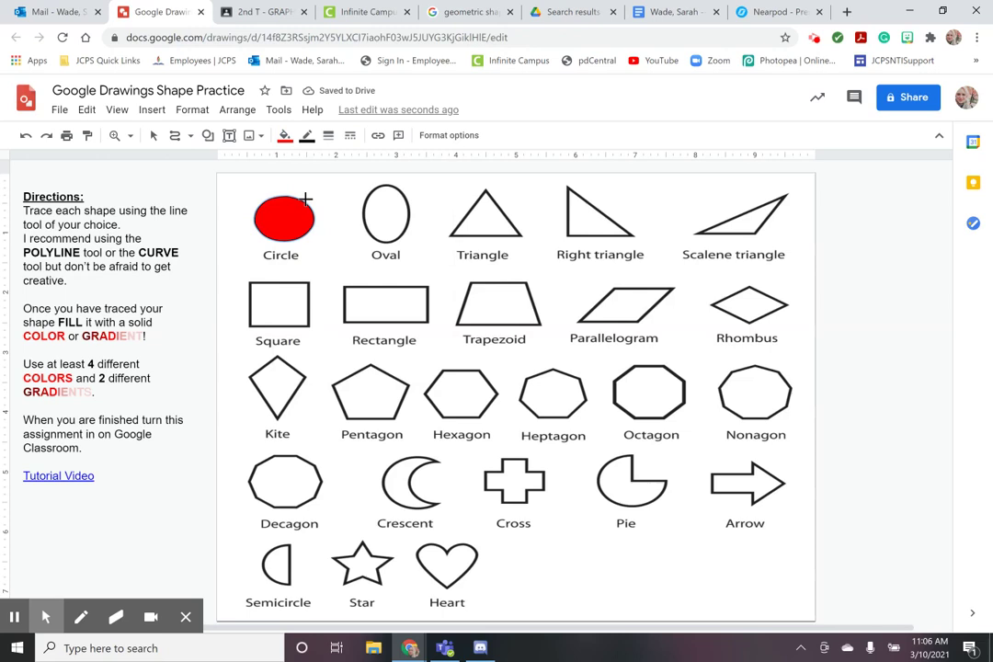
- Move the red circle toward the worksheet's top-left corner
left_click(155, 136)
left_click(276, 218)
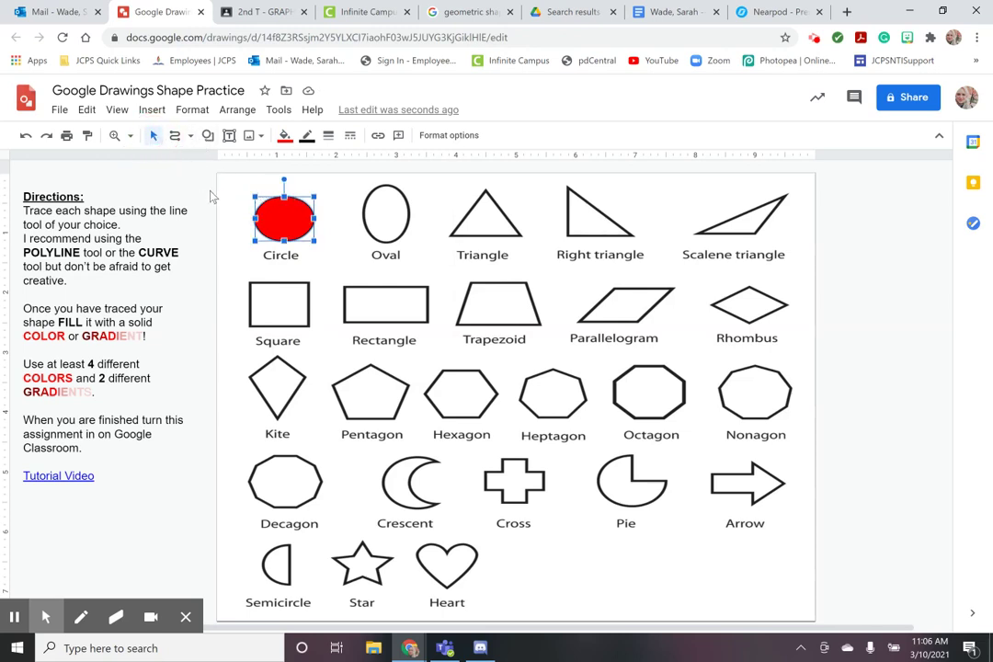
left_click(184, 166)
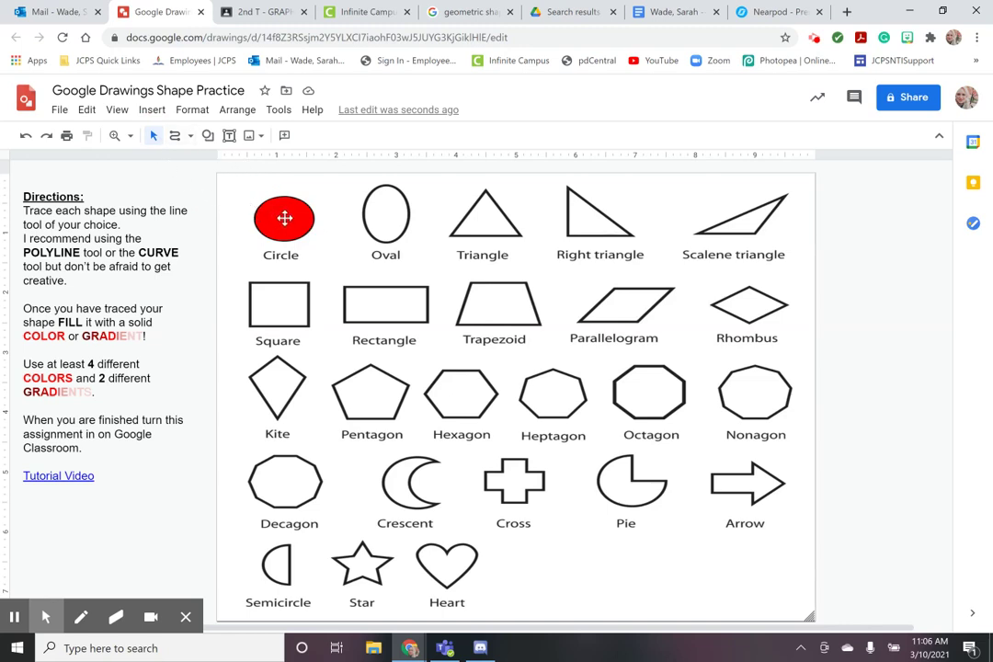
left_click_drag(281, 220, 218, 195)
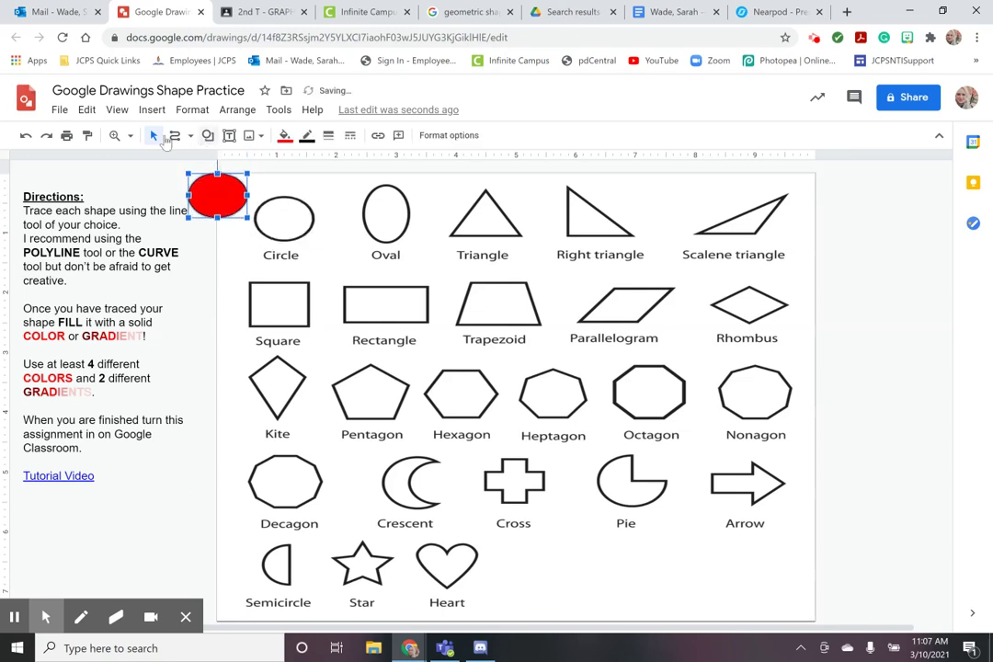
- Zoom in on the red circle and set its border color to yellow
left_click(130, 136)
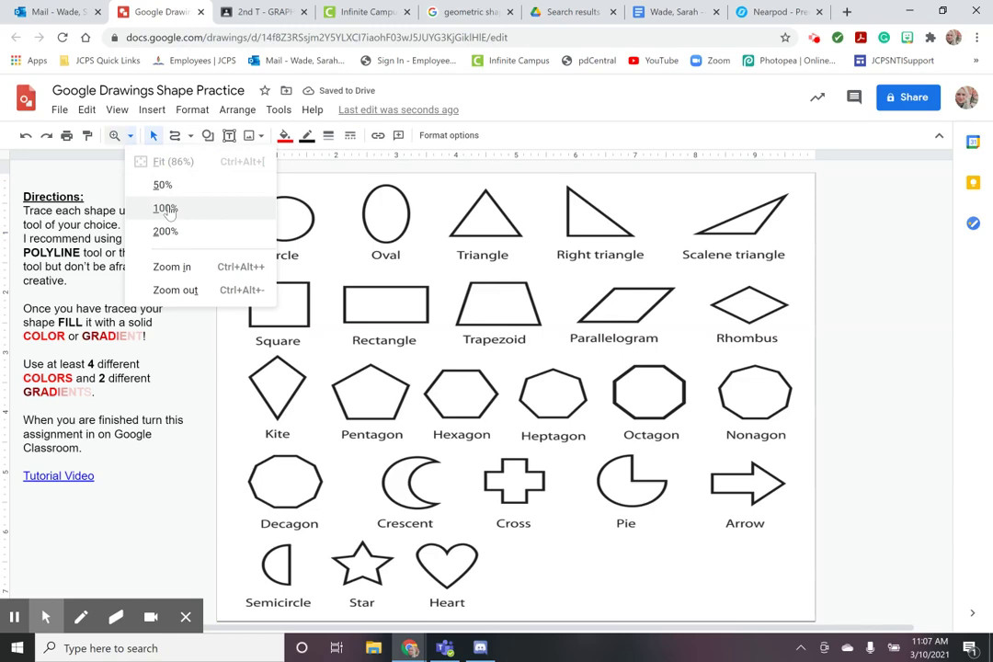
left_click(373, 92)
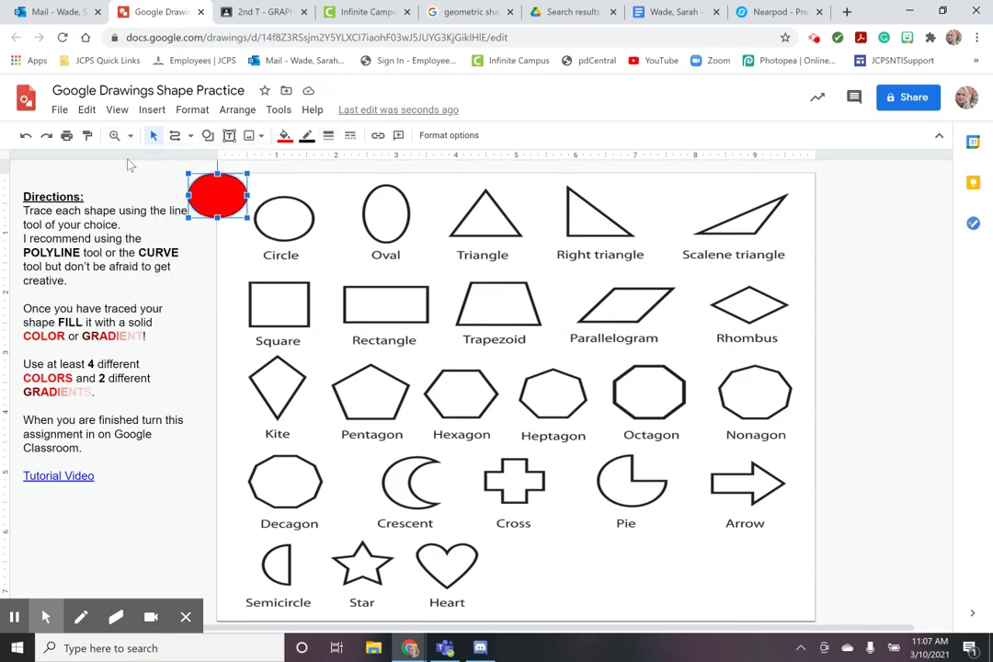
left_click(223, 184)
left_click(224, 185)
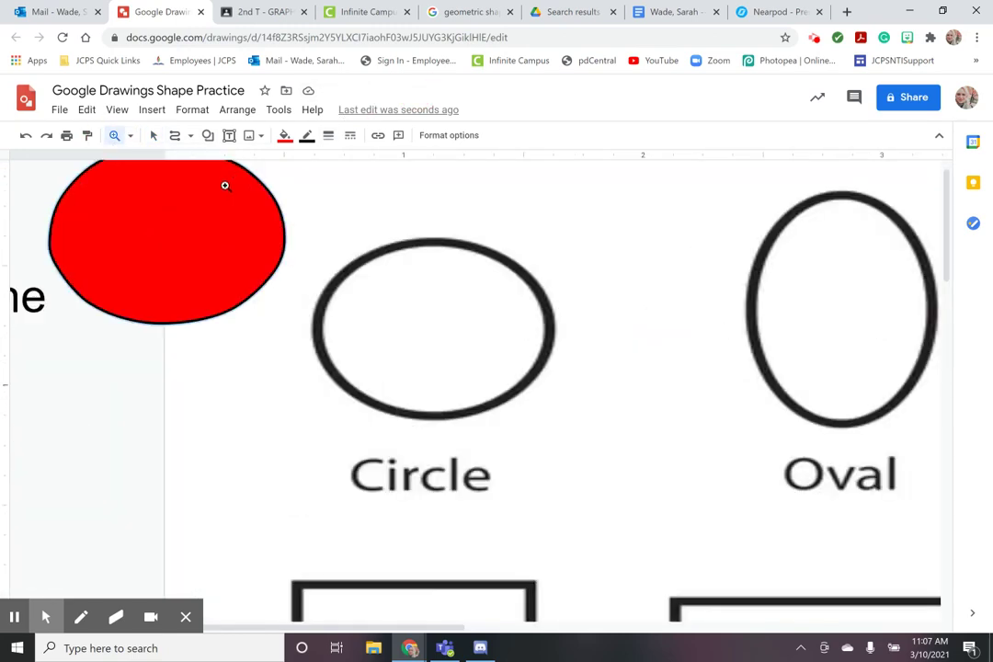
scroll(232, 278, "up", 1)
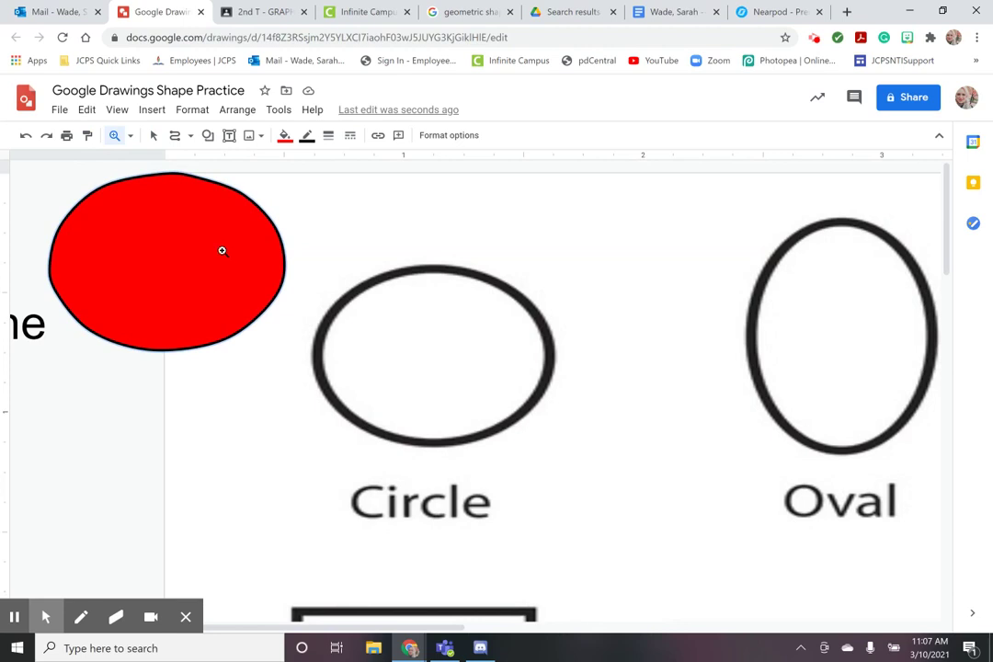
left_click(152, 135)
left_click(160, 227)
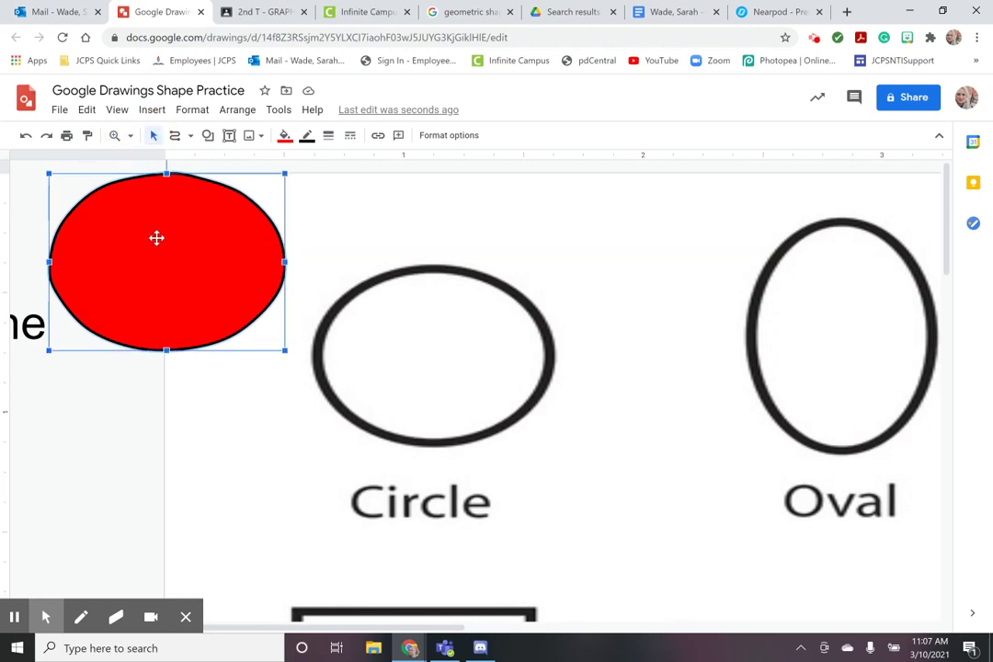
left_click(308, 138)
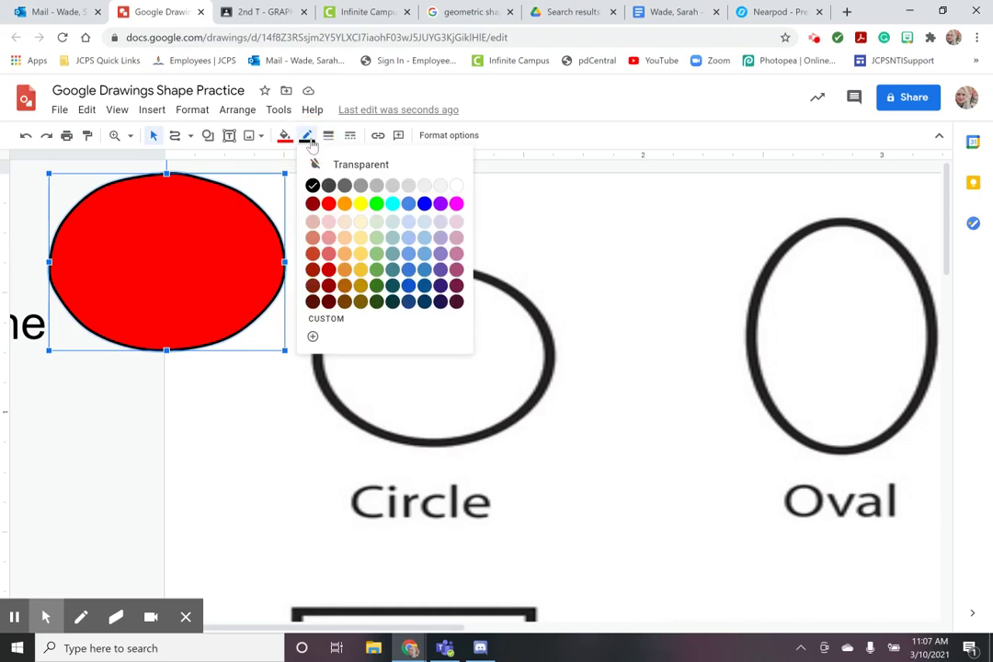
left_click(360, 205)
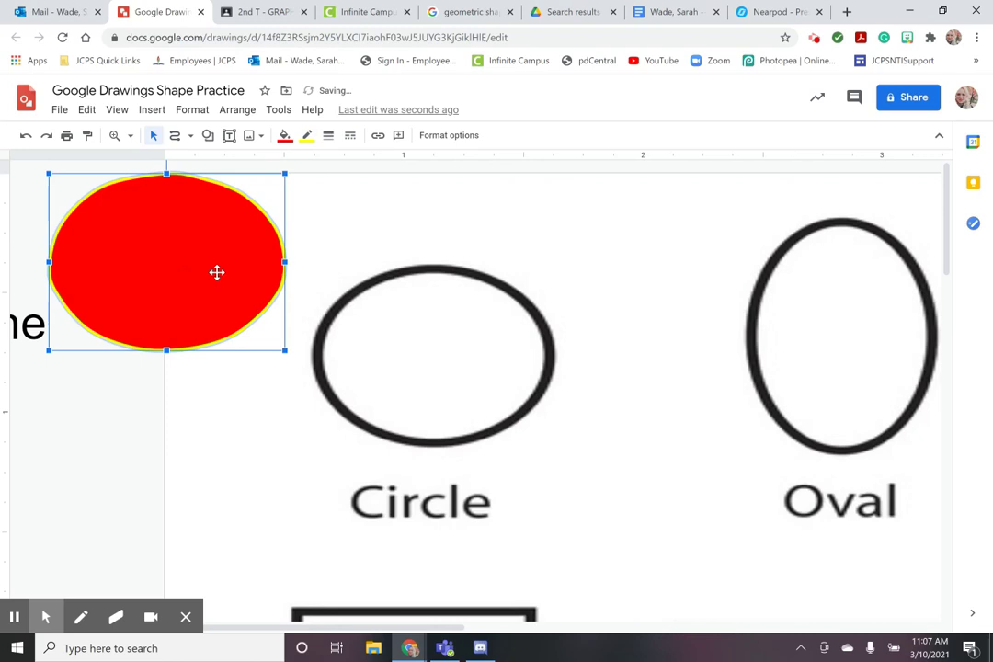
mouse_move(15, 622)
left_click(116, 136)
- Fit the page in view, zoom in around the Oval, and activate the Curve tool
left_click(129, 136)
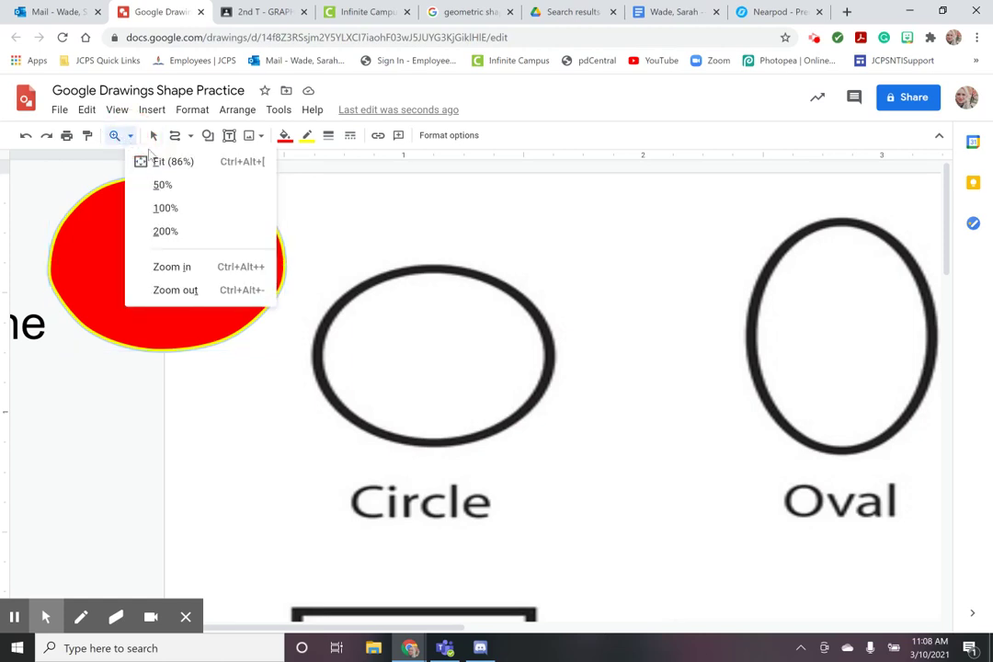
left_click(151, 161)
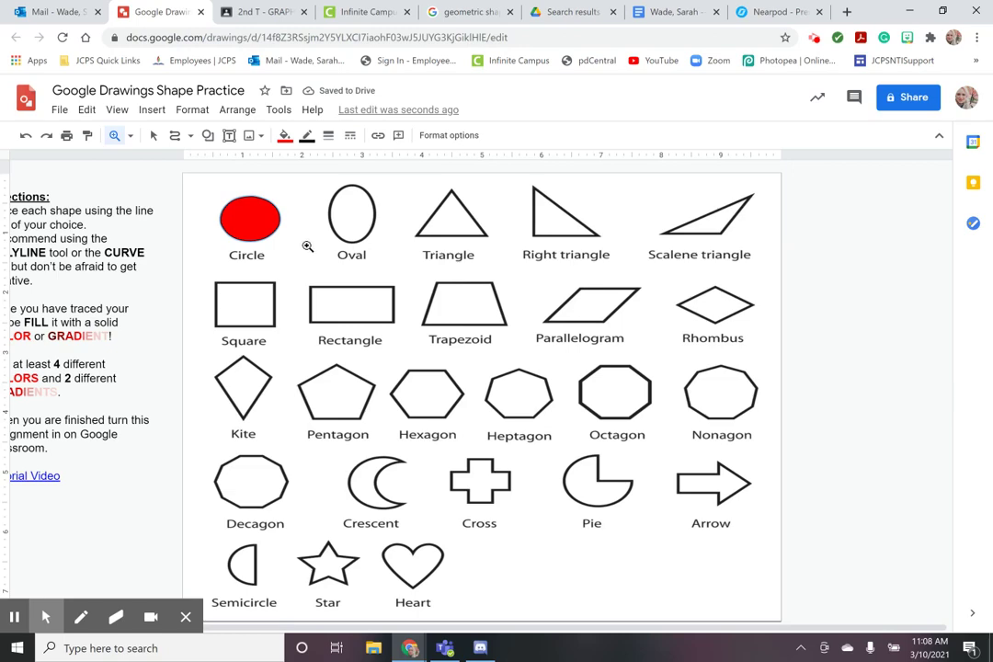
left_click(361, 207)
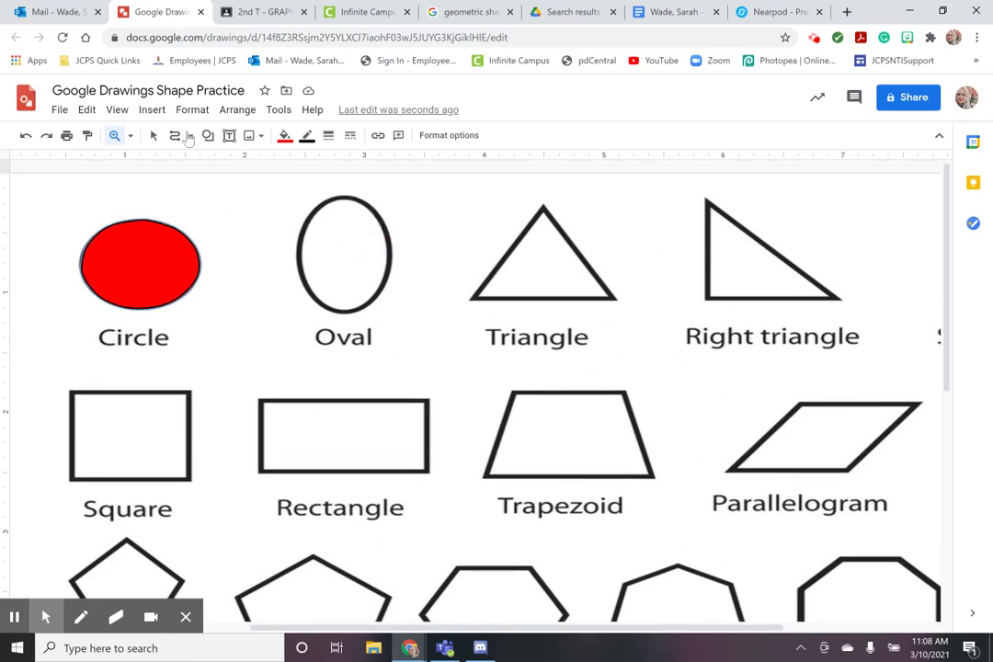
left_click(176, 135)
- Trace the Oval outline with curve points around its edges, closing at its top
left_click(342, 196)
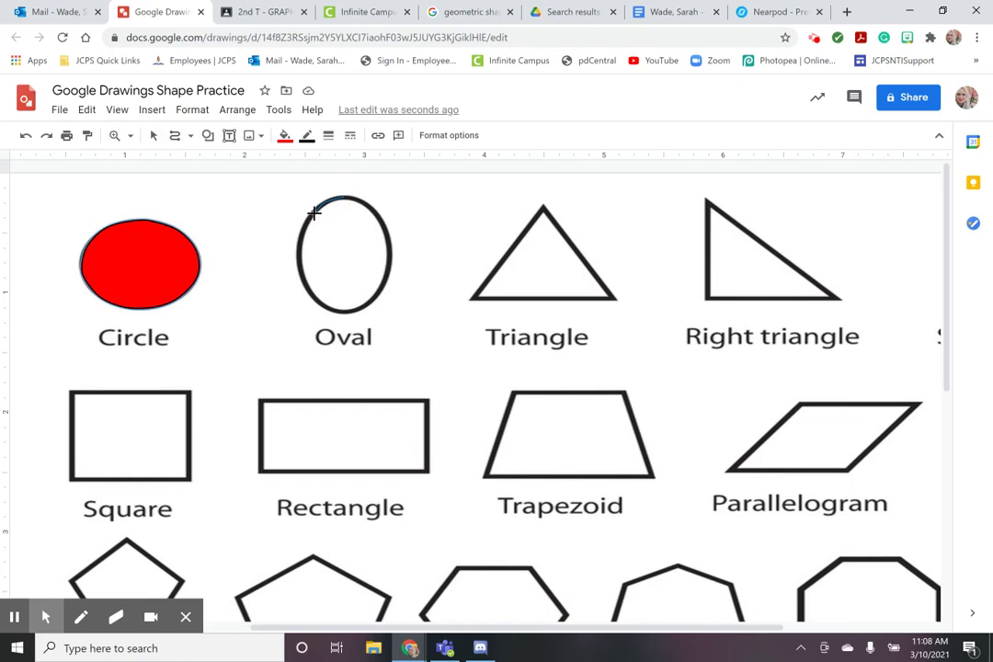
left_click(309, 216)
left_click(302, 234)
left_click(298, 250)
left_click(300, 269)
left_click(309, 288)
left_click(324, 309)
left_click(343, 313)
left_click(367, 306)
left_click(382, 285)
left_click(390, 260)
left_click(389, 234)
left_click(369, 208)
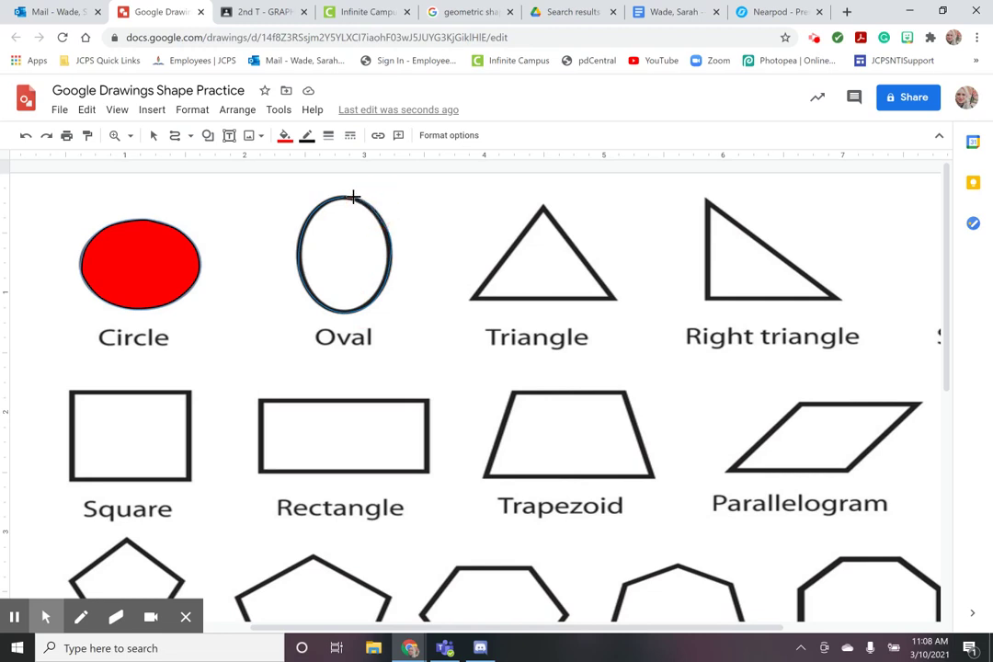
left_click(348, 196)
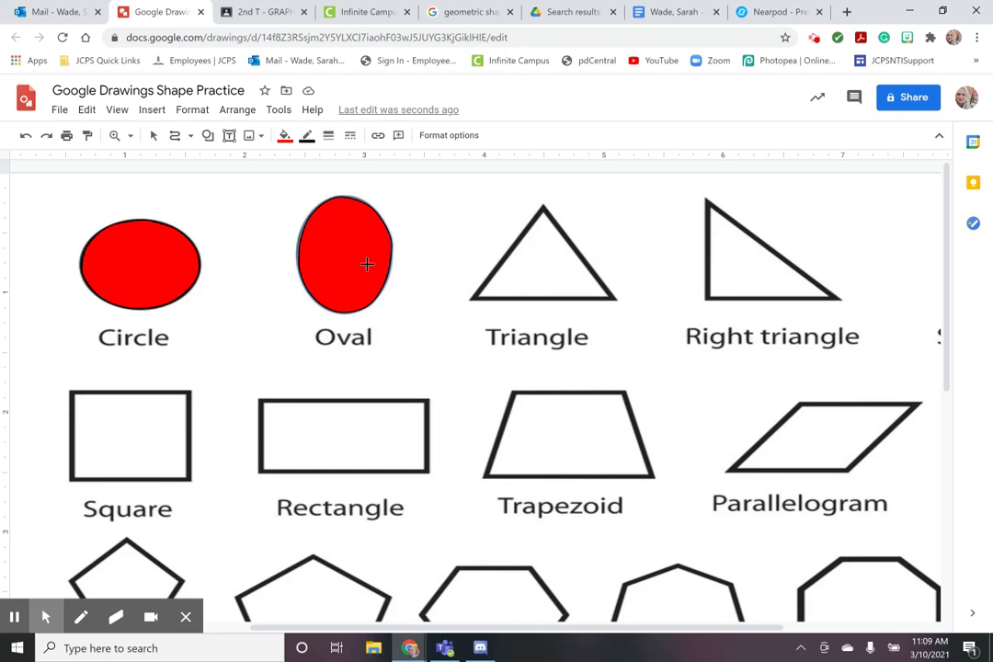
- Fill the traced oval with the 'dark red 2 linear gradient'
left_click(285, 137)
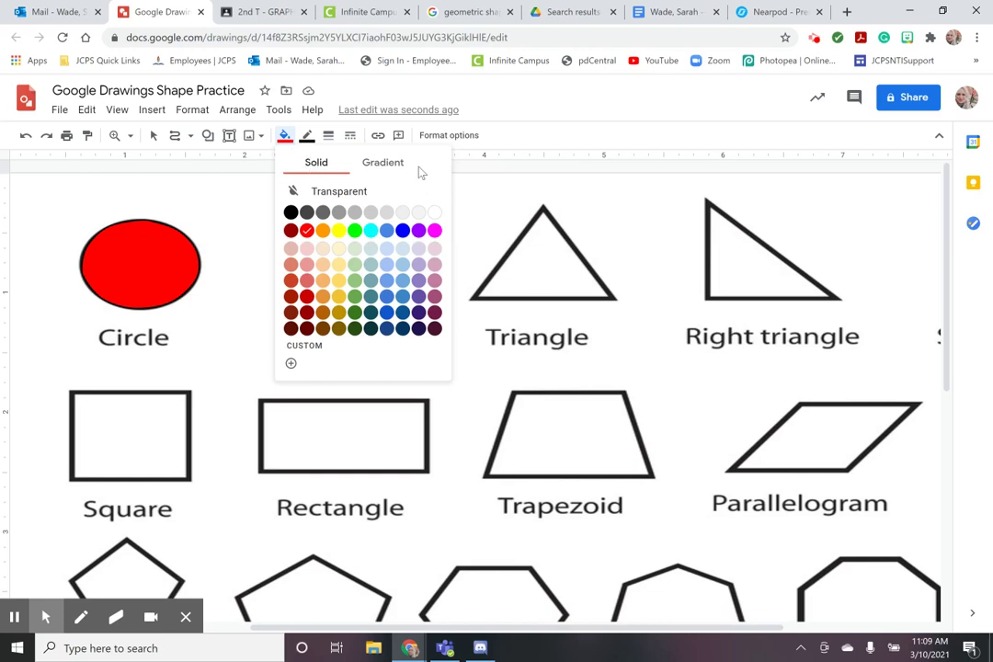
left_click(380, 164)
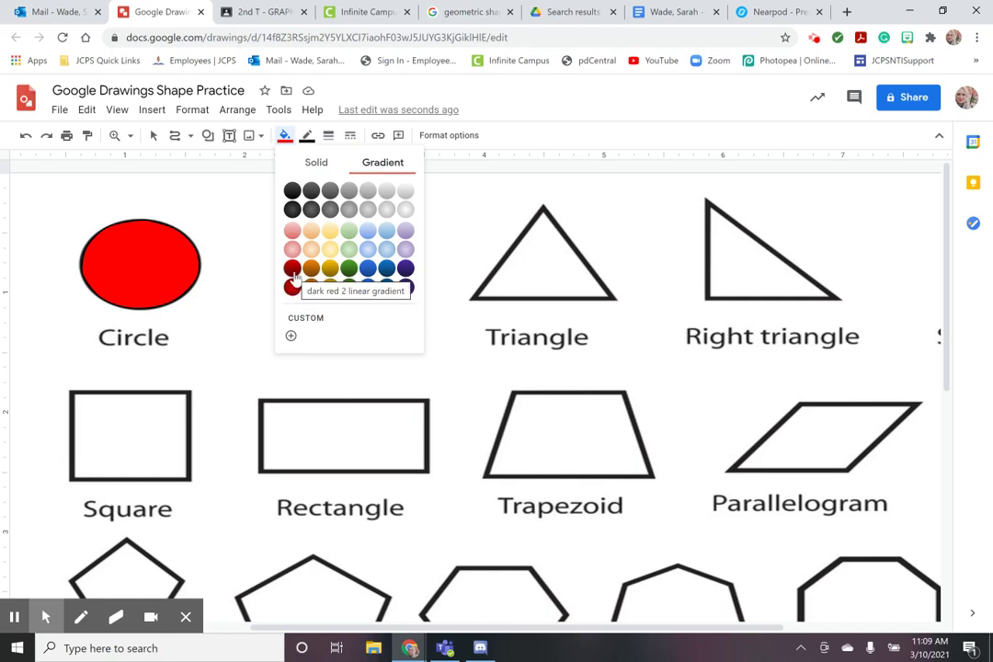
left_click(294, 273)
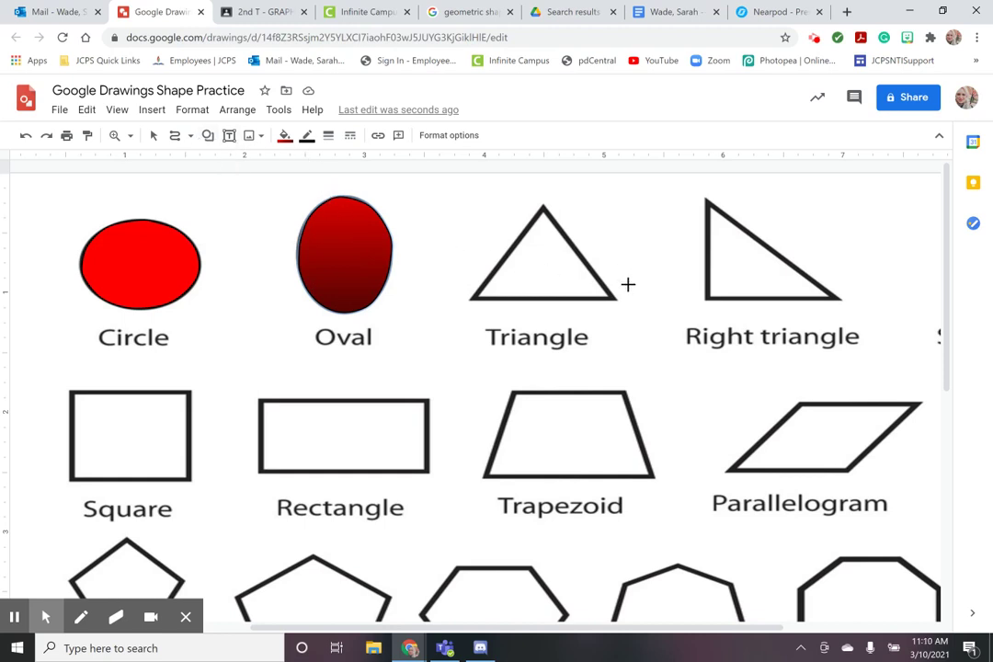
- Trace the Triangle as a closed polyline from its apex around the corners and back
left_click(190, 138)
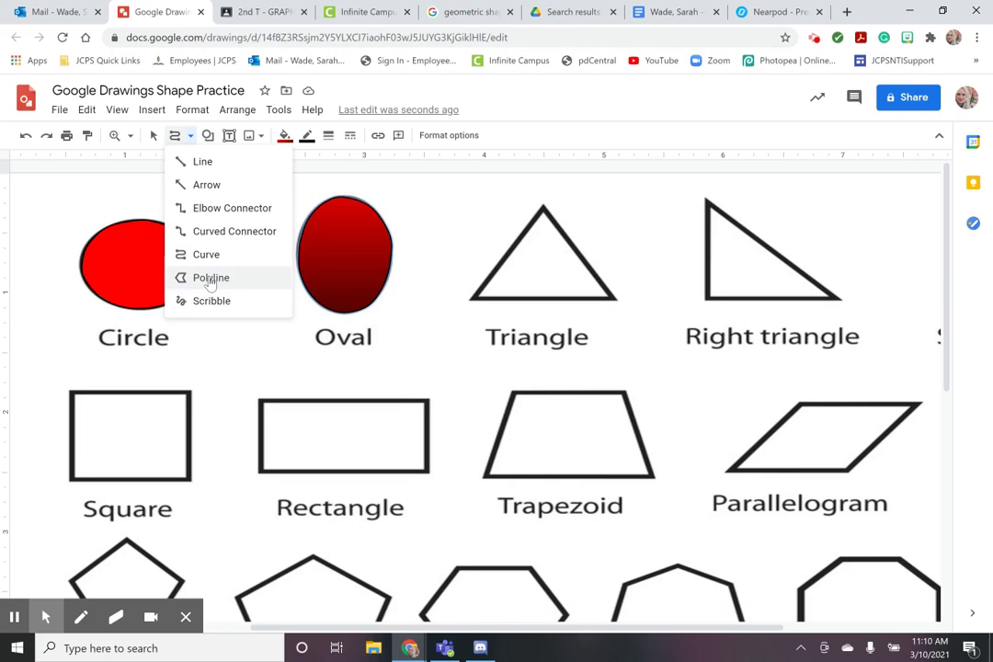
left_click(210, 279)
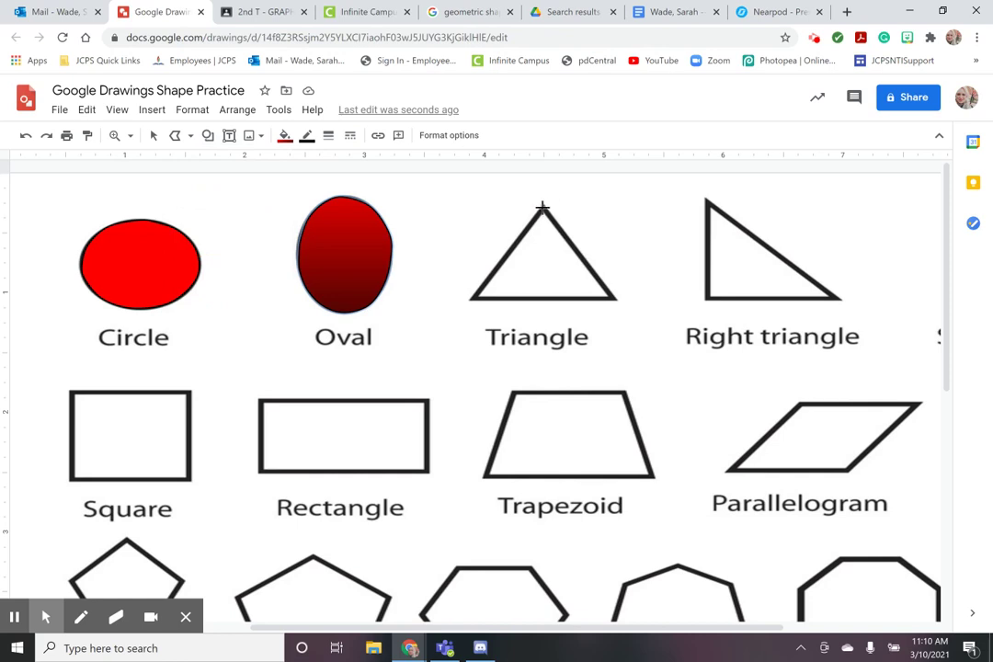
left_click(543, 207)
mouse_move(668, 223)
left_mouse_down()
mouse_move(627, 261)
mouse_move(530, 255)
mouse_move(479, 277)
mouse_move(468, 299)
mouse_move(615, 299)
mouse_move(579, 235)
mouse_move(542, 203)
left_mouse_up()
left_click(543, 203)
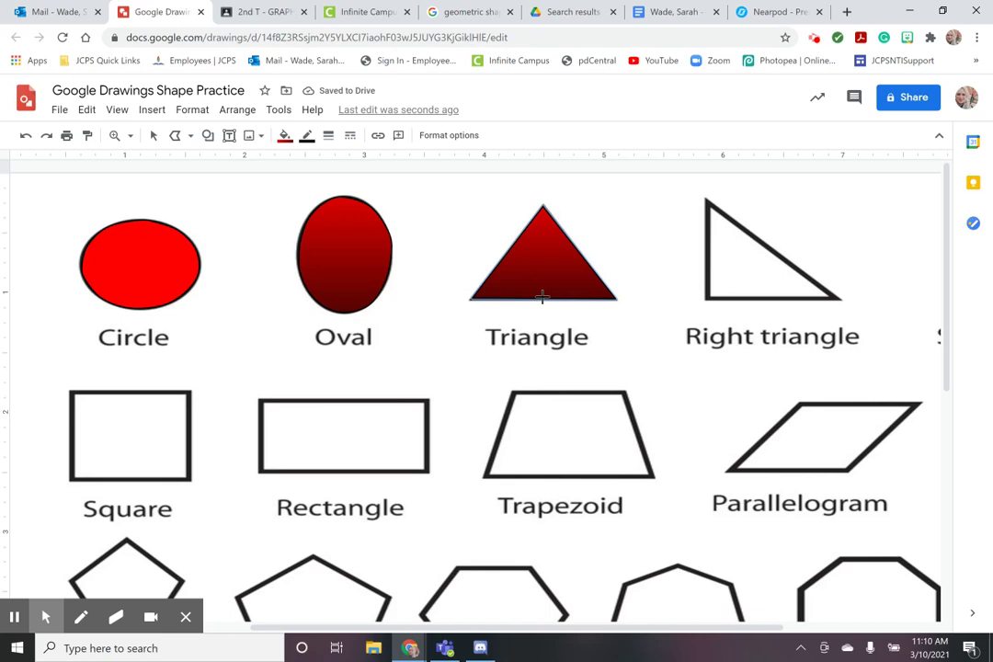
- Change the triangle's fill to the 'dark blue 2 radial gradient'
left_click(286, 136)
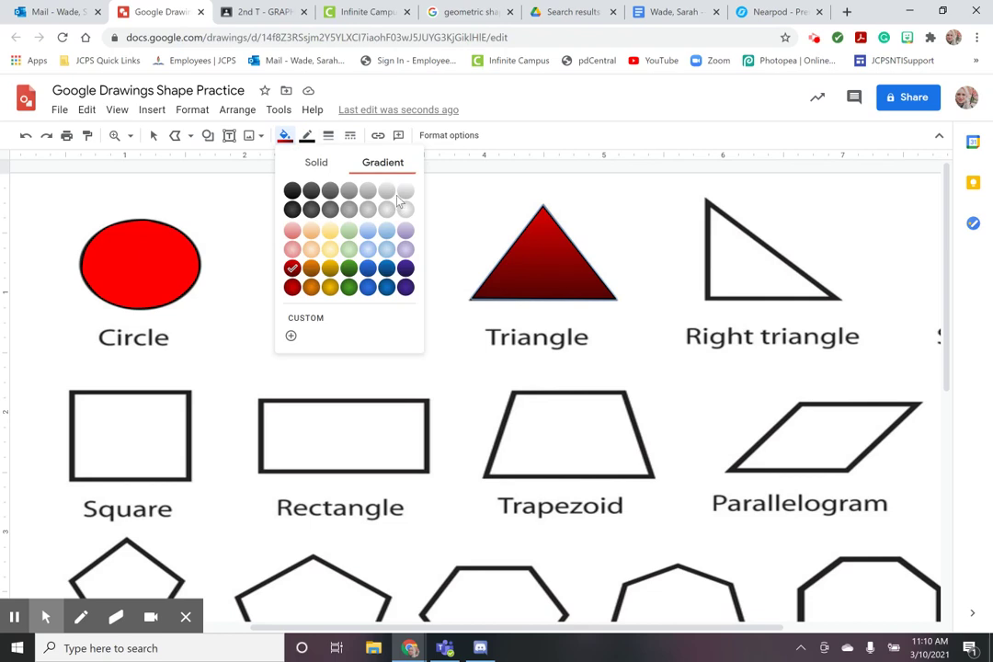
left_click(388, 288)
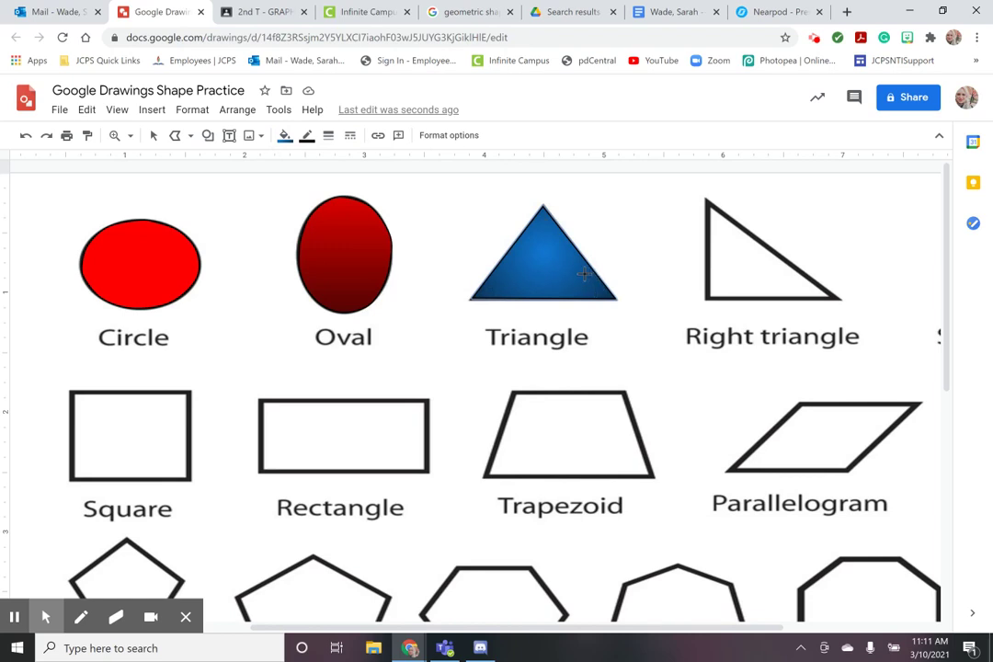
- Fit the whole worksheet page in view and start tracing the triangle with a line tool
left_click(131, 136)
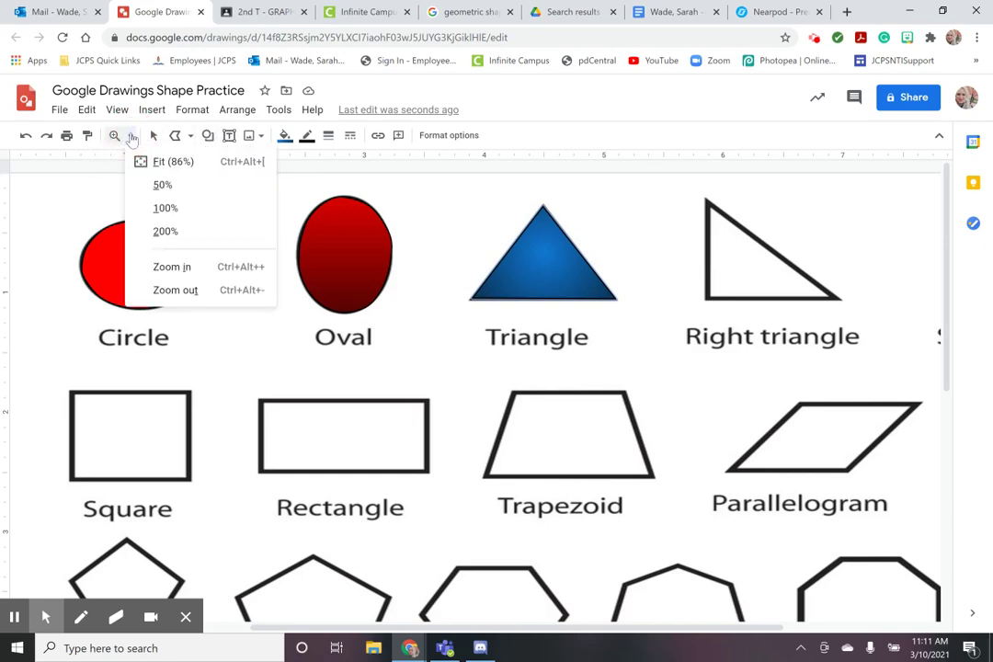
left_click(162, 162)
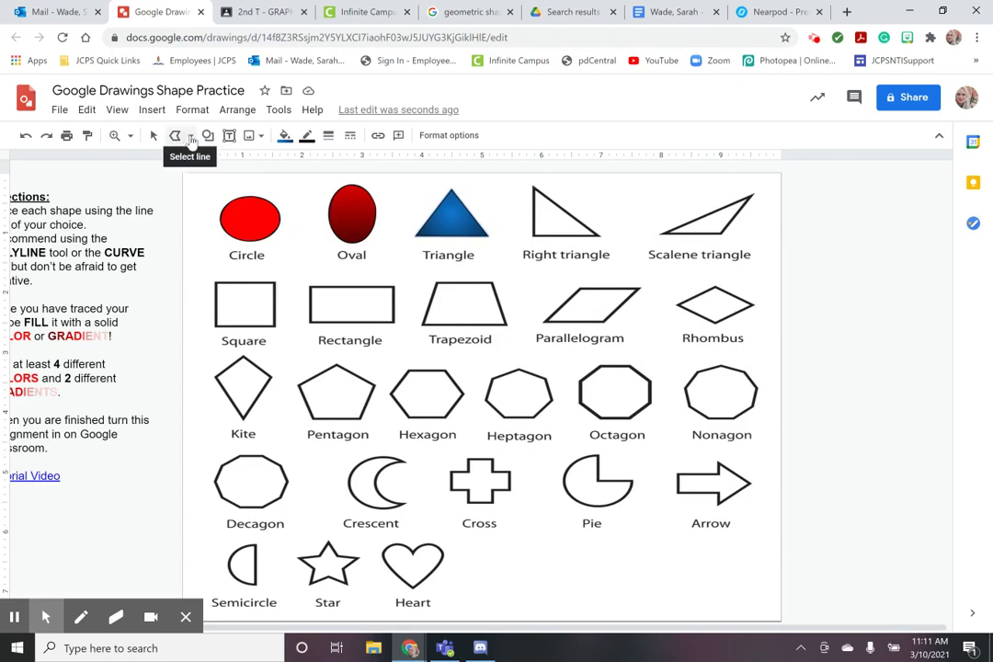
left_click(191, 138)
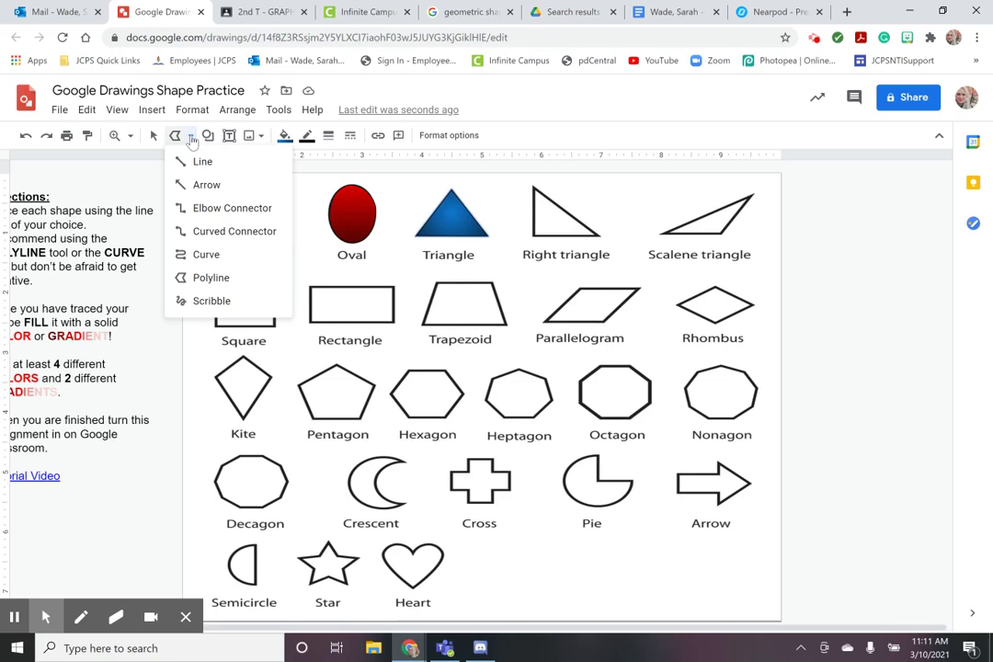
left_click(211, 277)
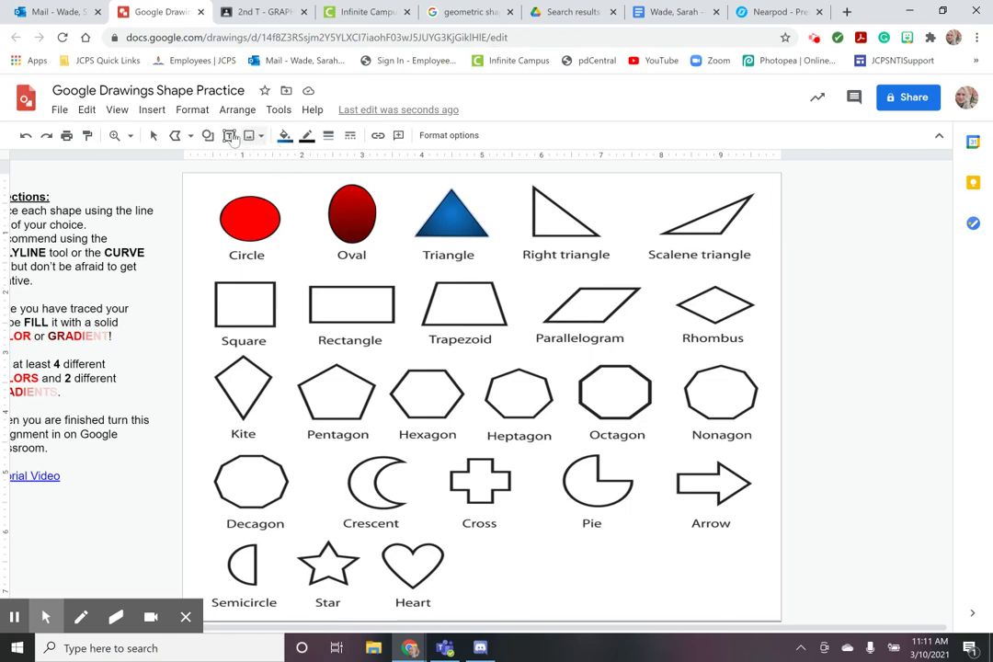
left_click(193, 136)
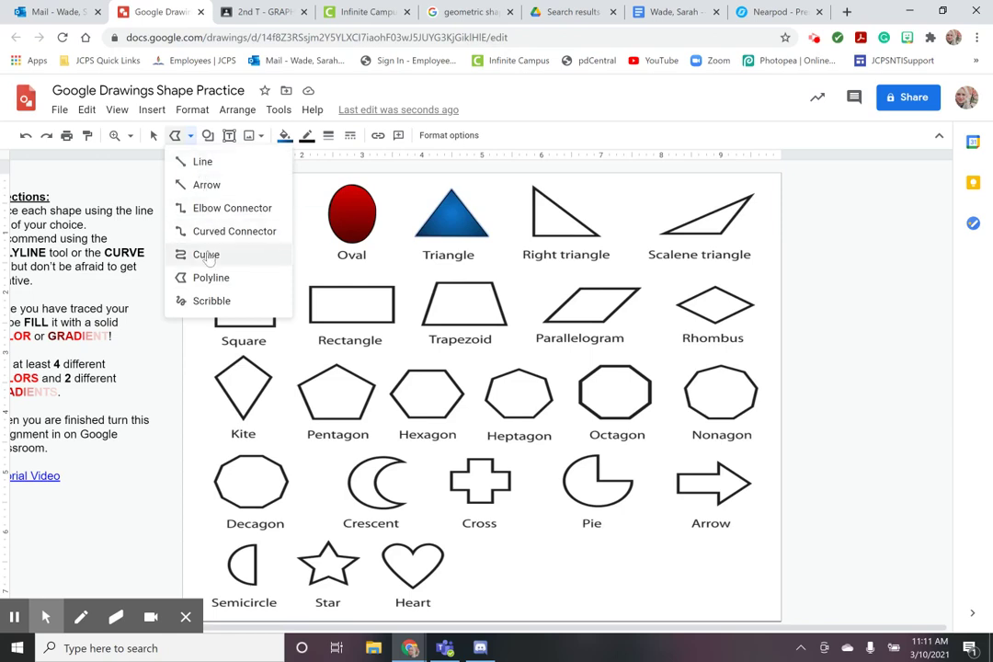
left_click_drag(469, 633, 433, 633)
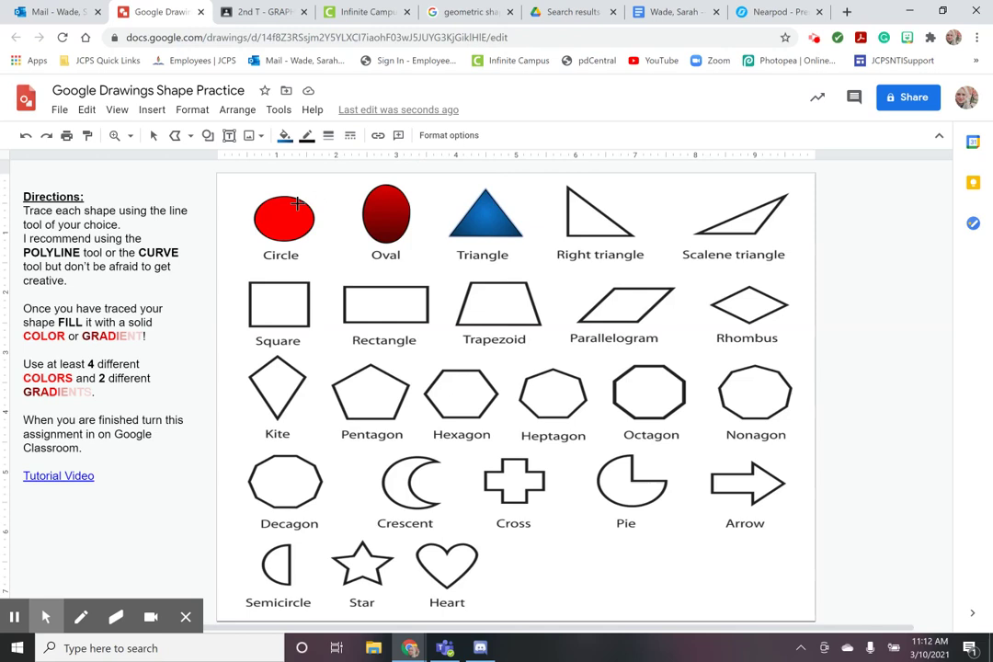
- Trace the square's four corners with Polyline, closing the outline at the start
left_click(154, 135)
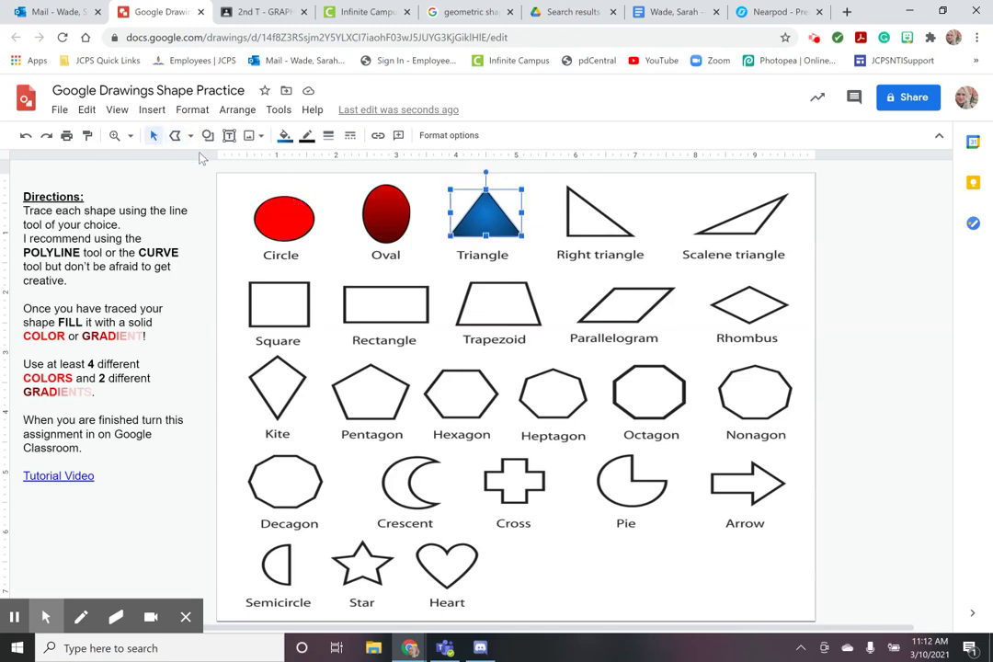
left_click(189, 136)
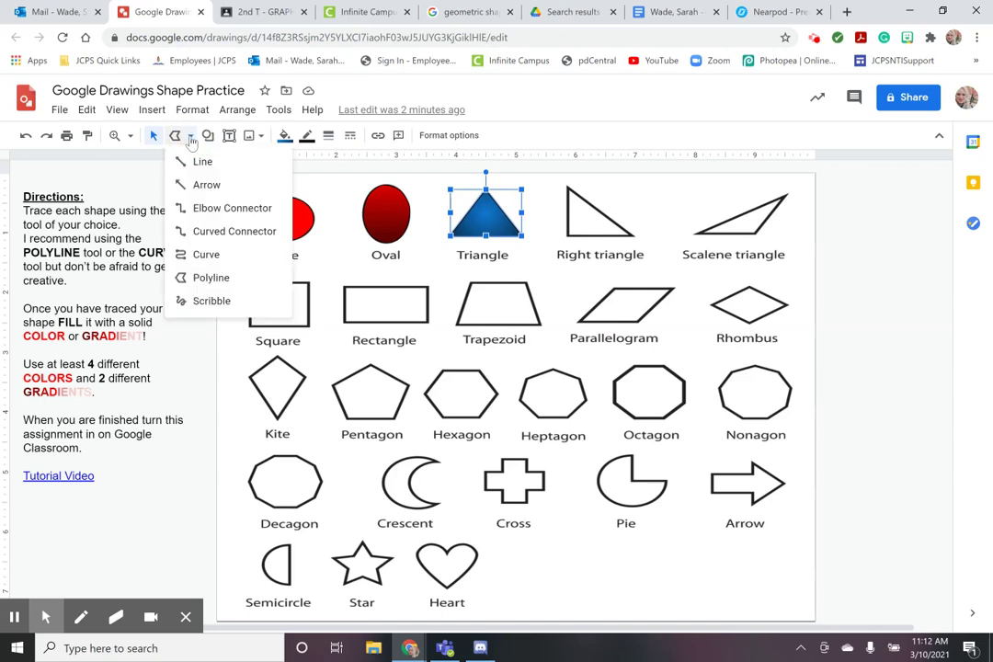
left_click(196, 281)
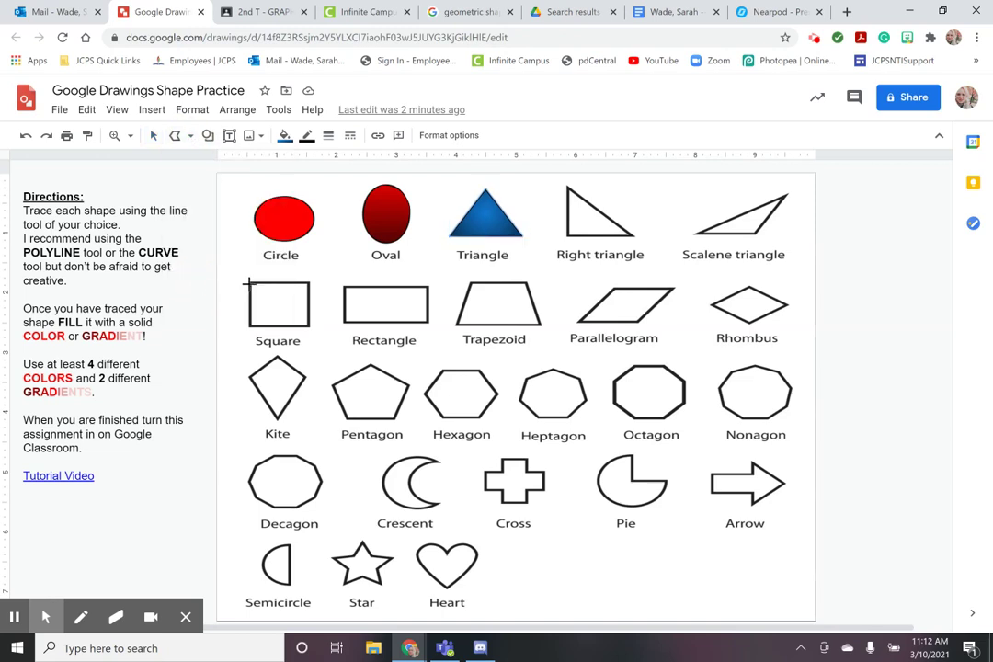
left_click(249, 283)
left_click(249, 325)
left_click(310, 326)
left_click(310, 284)
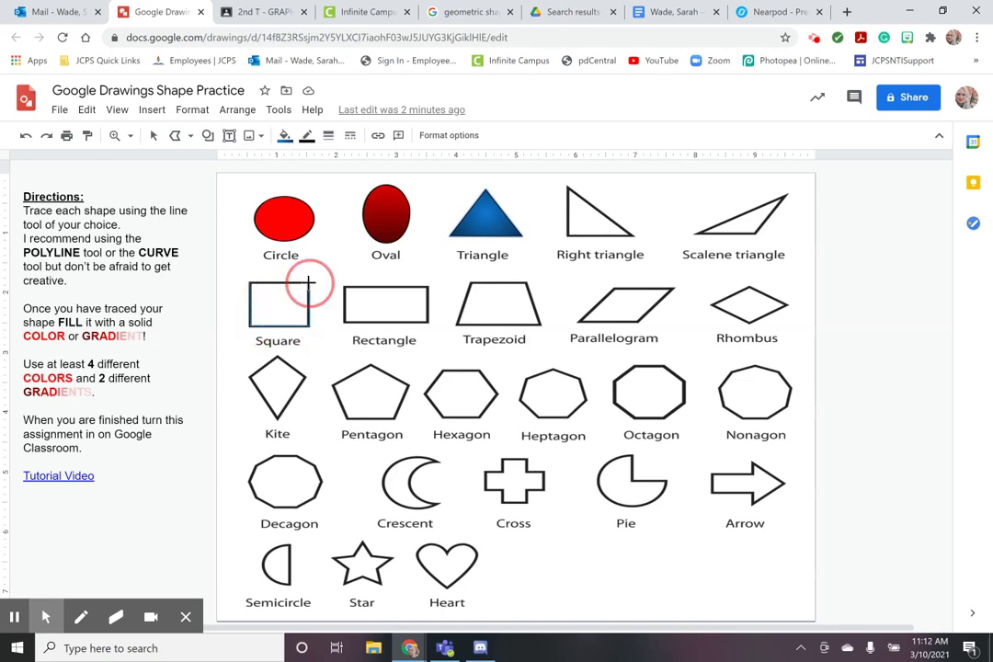
left_click(249, 283)
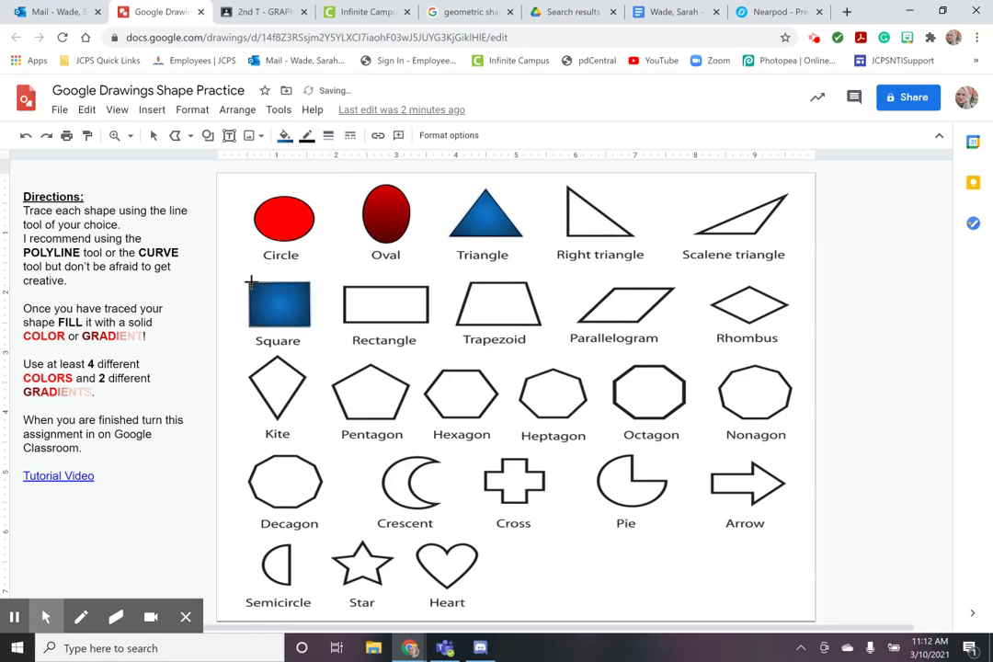
- Fill the traced square with solid blue
left_click(285, 135)
left_click(316, 162)
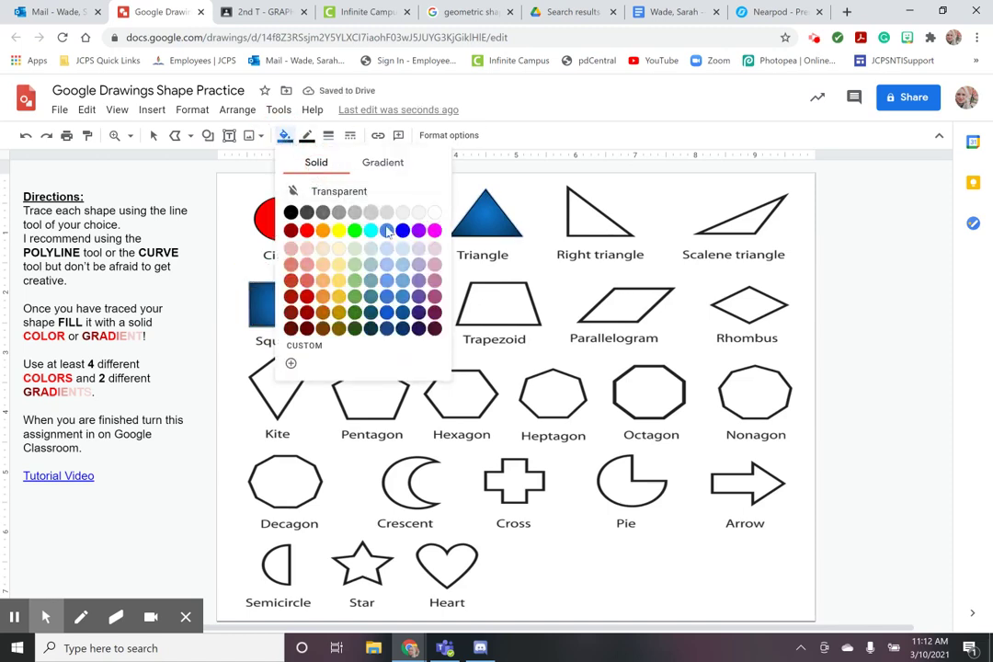
left_click(403, 231)
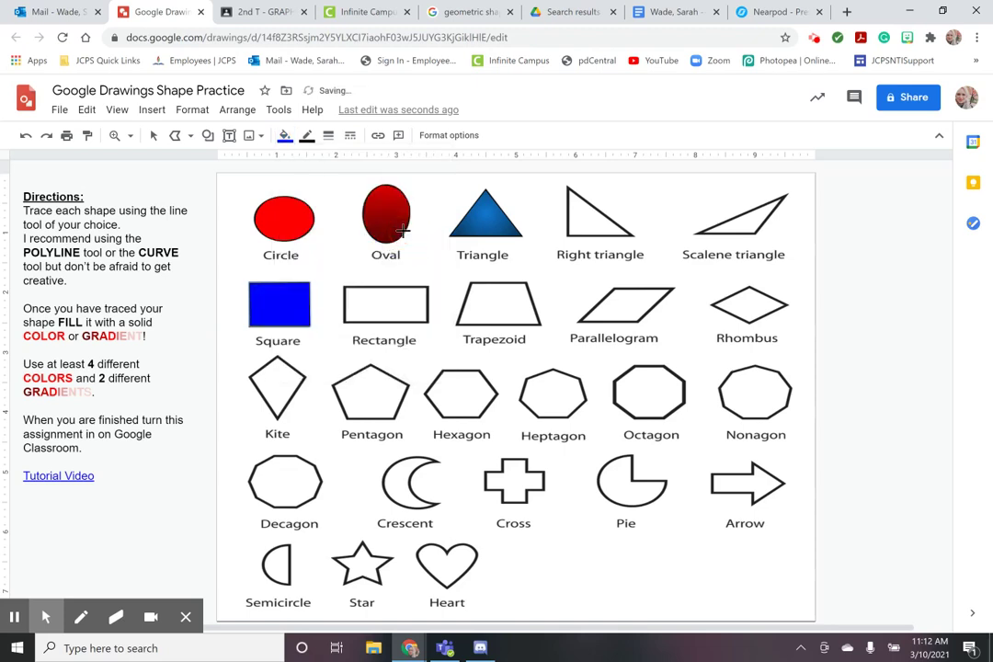
left_click(173, 136)
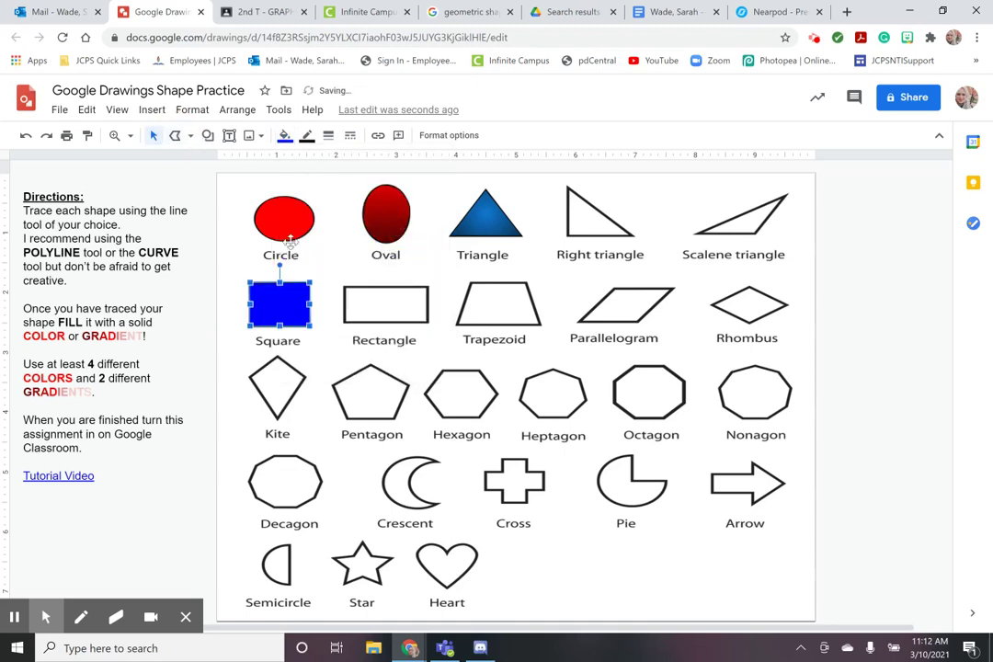
left_click(174, 135)
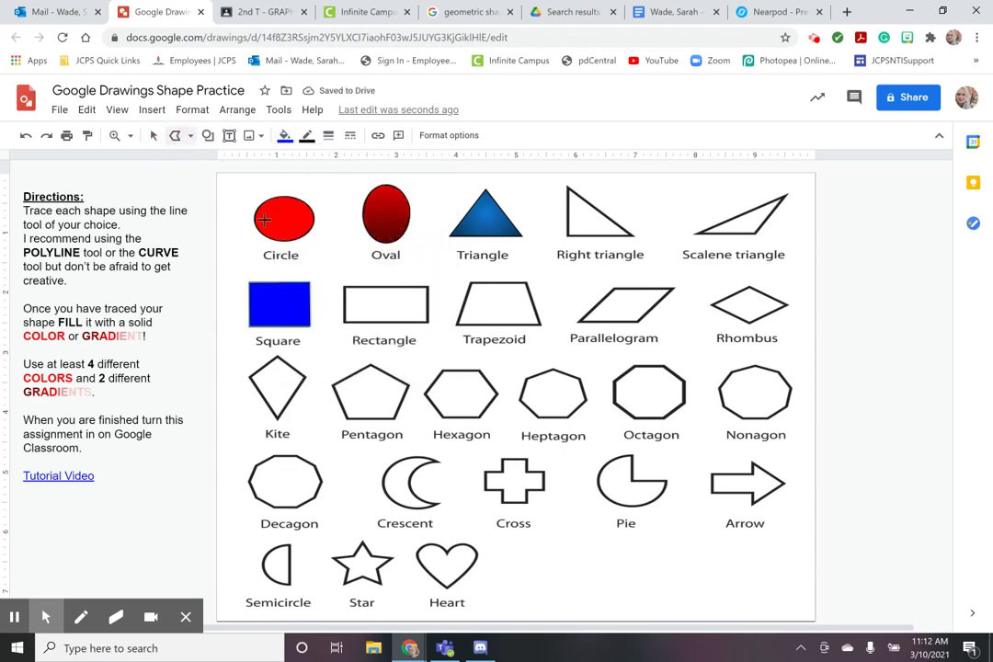
- Trace the rectangle's four corners, close the outline, and fill it solid yellow
left_click_drag(344, 286, 428, 287)
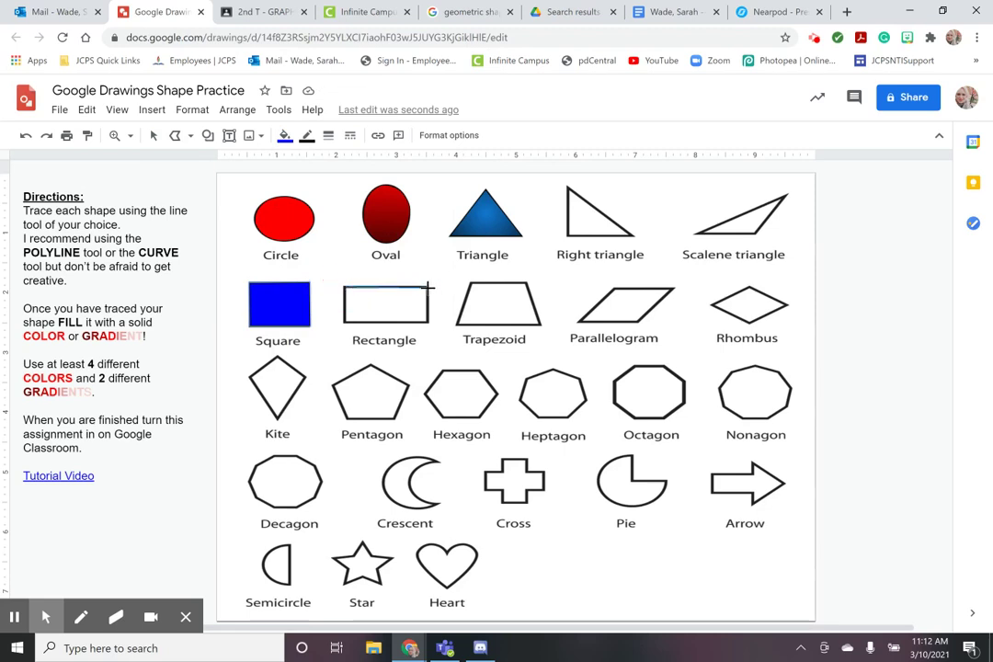
left_click(427, 287)
left_click(427, 323)
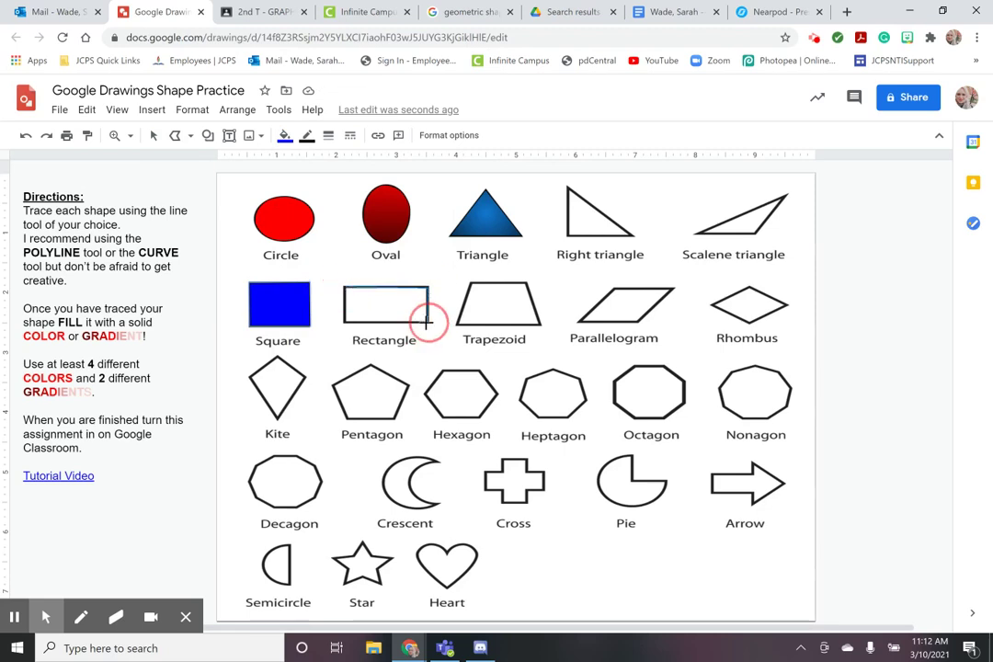
left_click(344, 323)
left_click(344, 286)
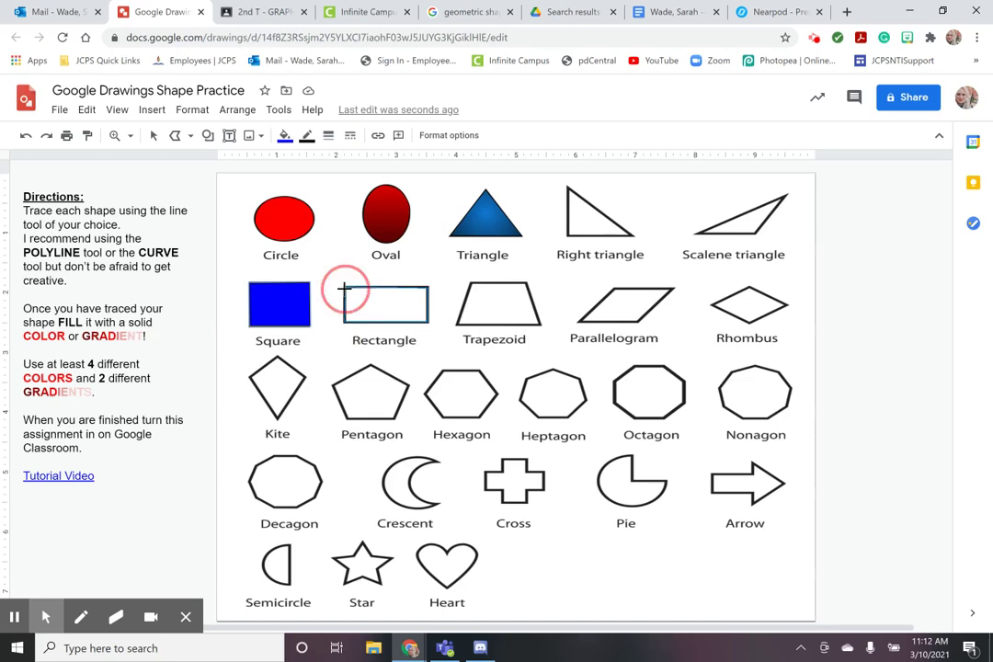
left_click(285, 136)
left_click(339, 230)
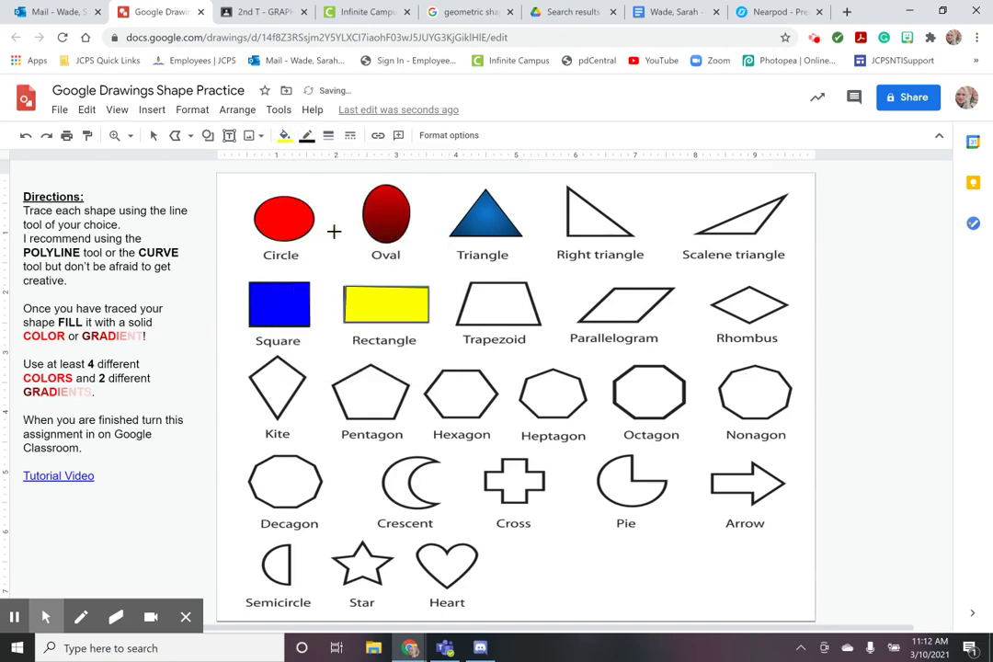
- Reselect Polyline from the line drawing tools list for the next shape
left_click(174, 137)
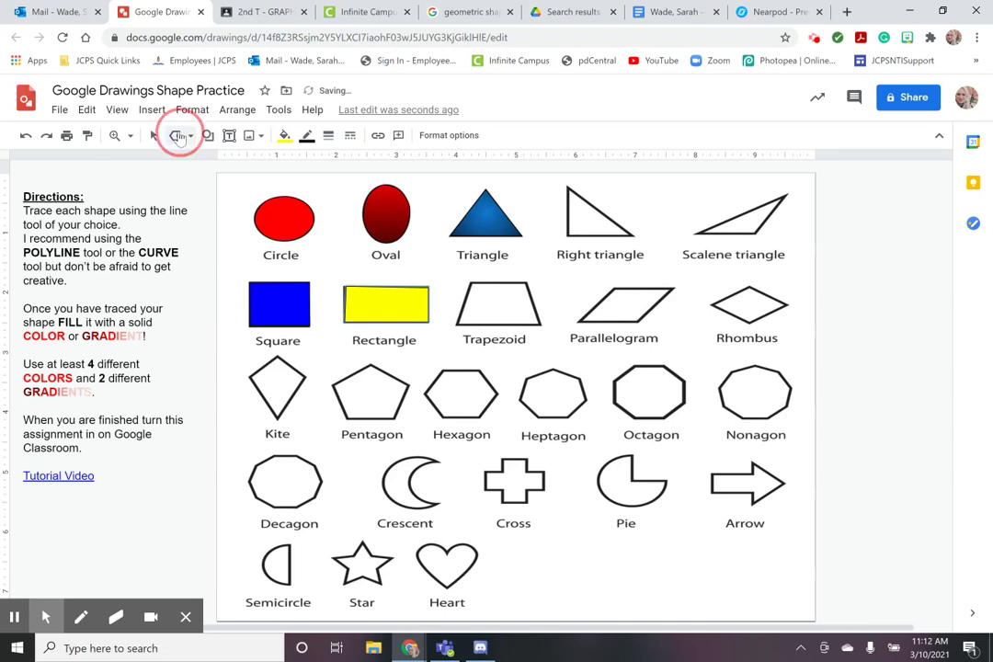
left_click(175, 137)
left_click(175, 137)
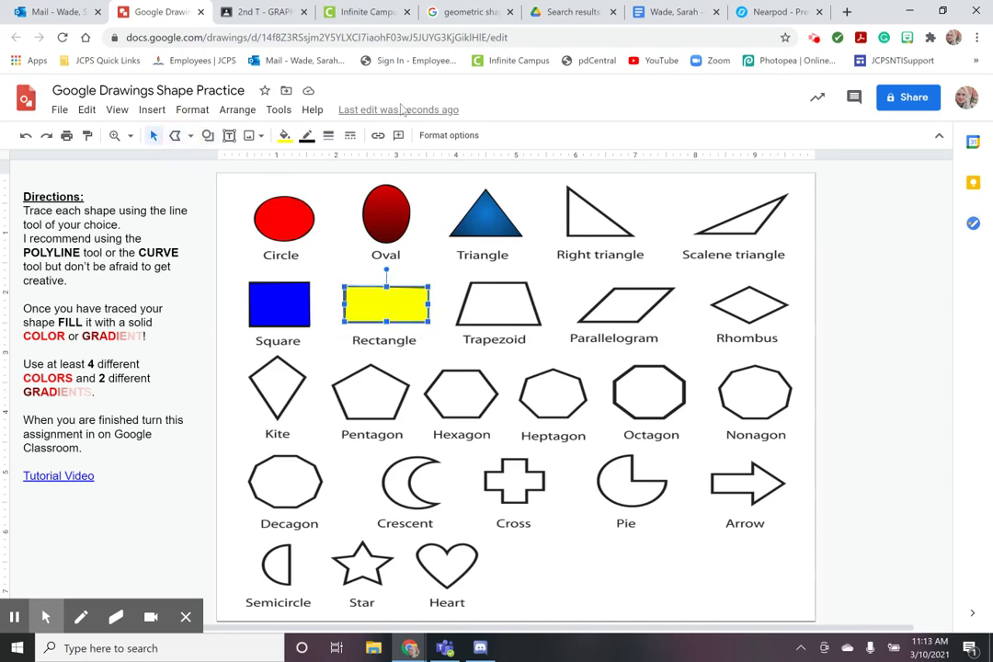
left_click(174, 137)
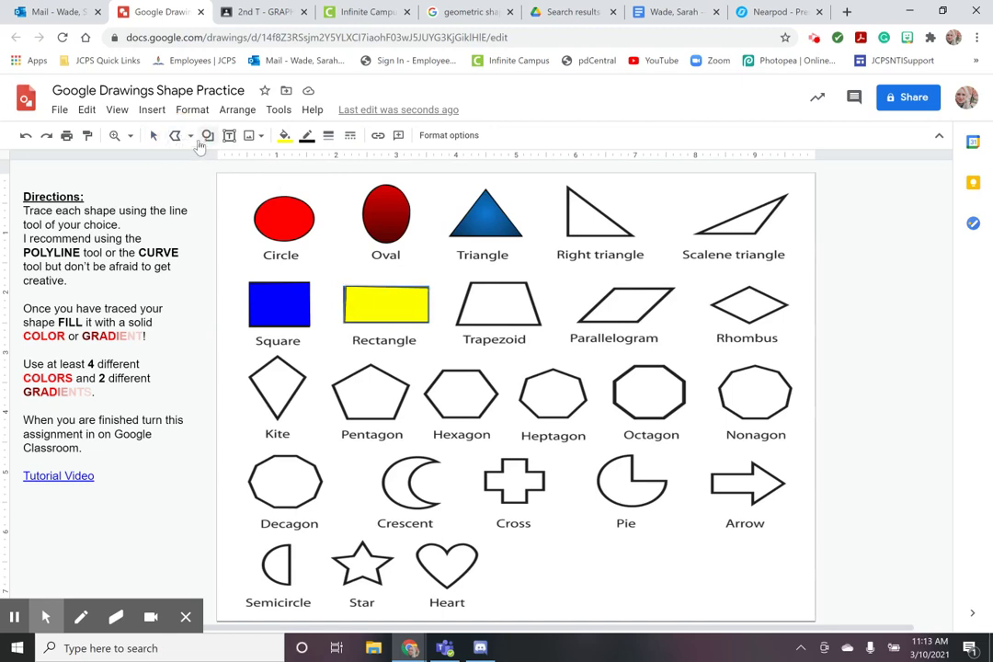
left_click(191, 136)
left_click(191, 136)
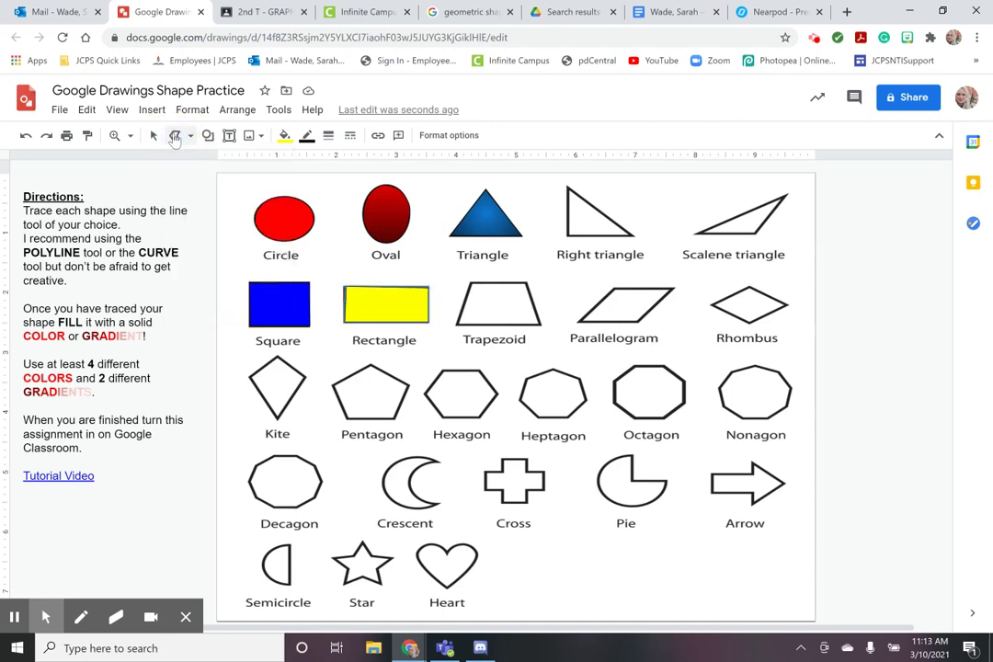
left_click(191, 137)
left_click(210, 277)
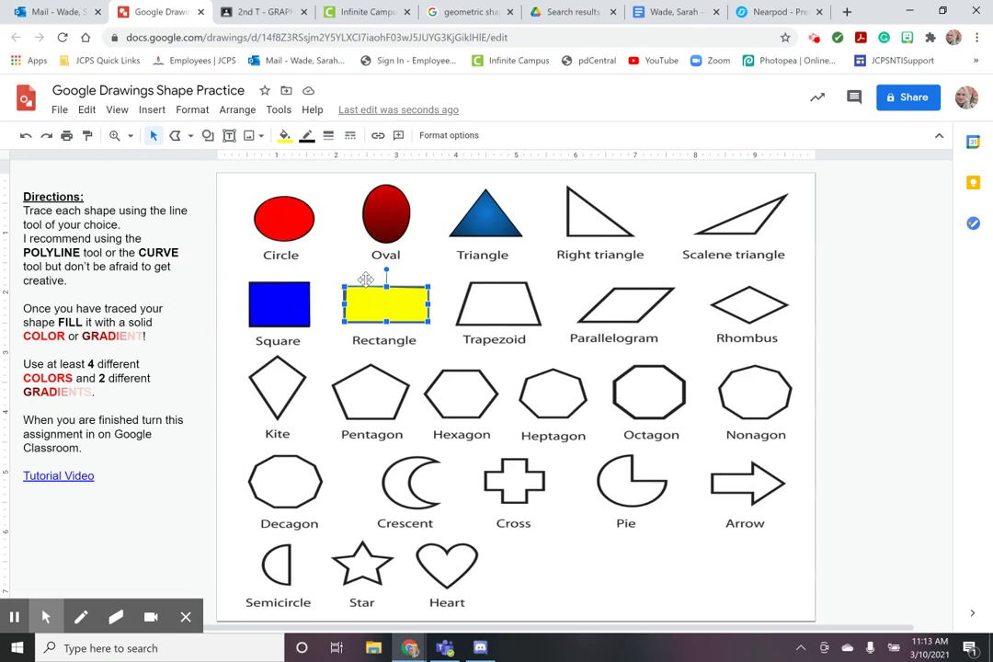
left_click(193, 182)
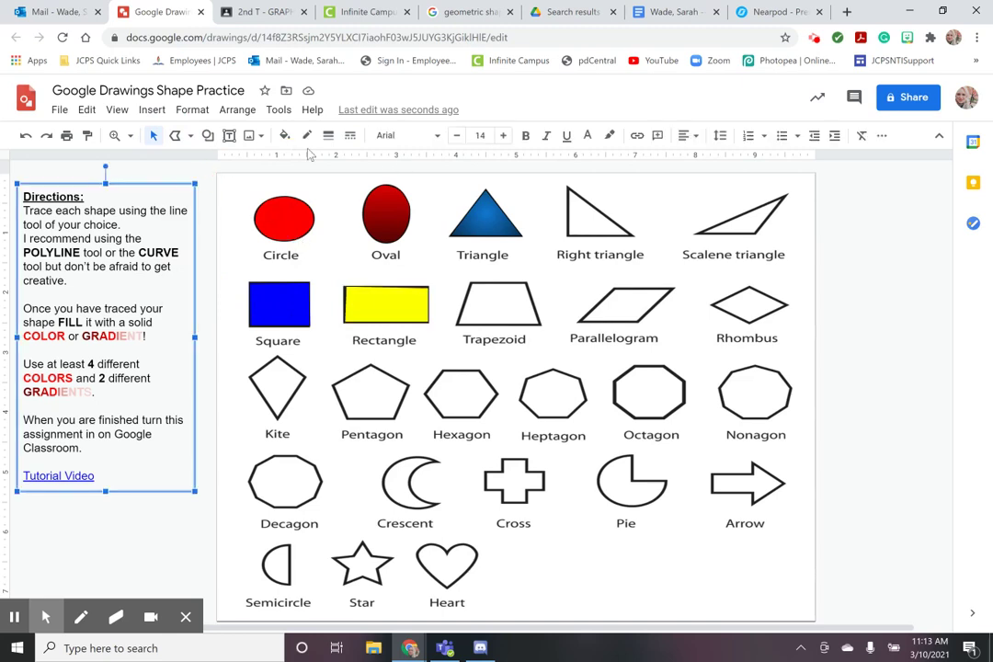
left_click(190, 136)
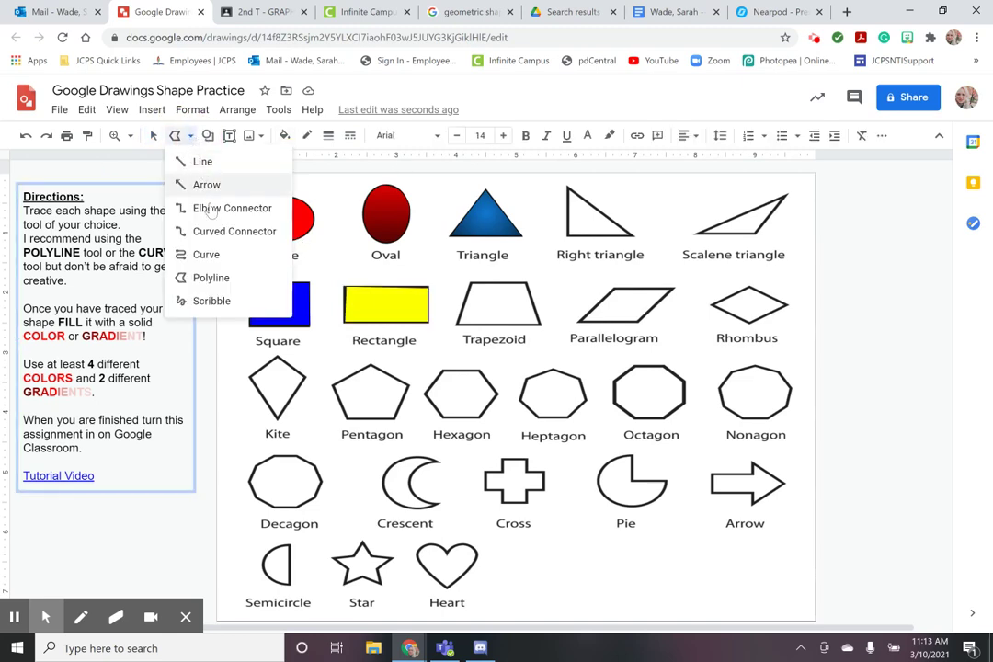
left_click(279, 304)
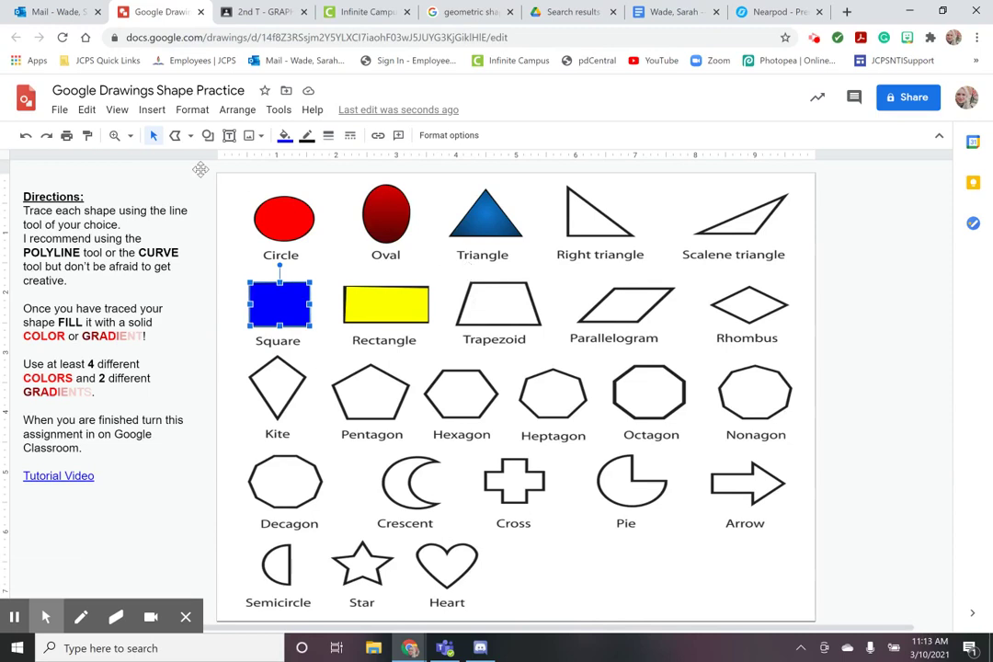
- Trace the trapezoid's four corners with Polyline, close it, and fill it solid green
left_click(177, 138)
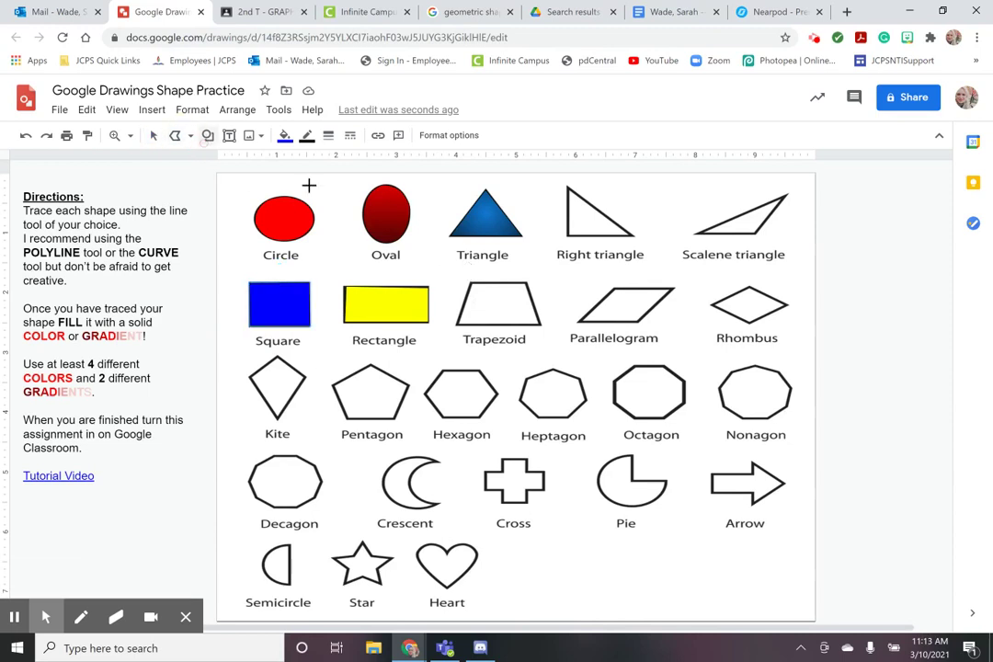
left_click(469, 283)
left_click(457, 323)
left_click(541, 323)
left_click(530, 284)
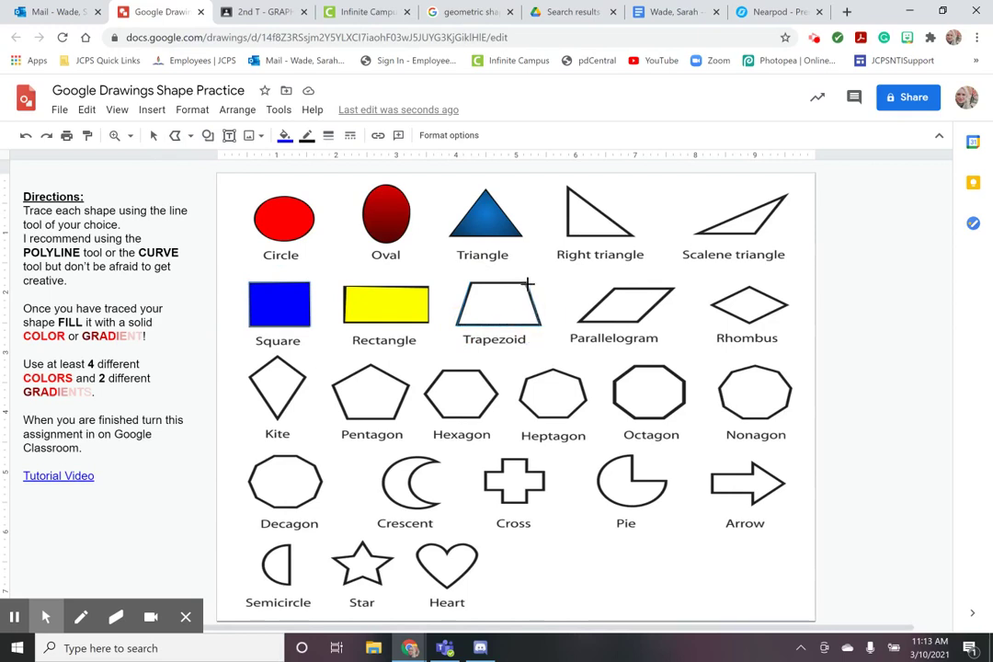
left_click(469, 282)
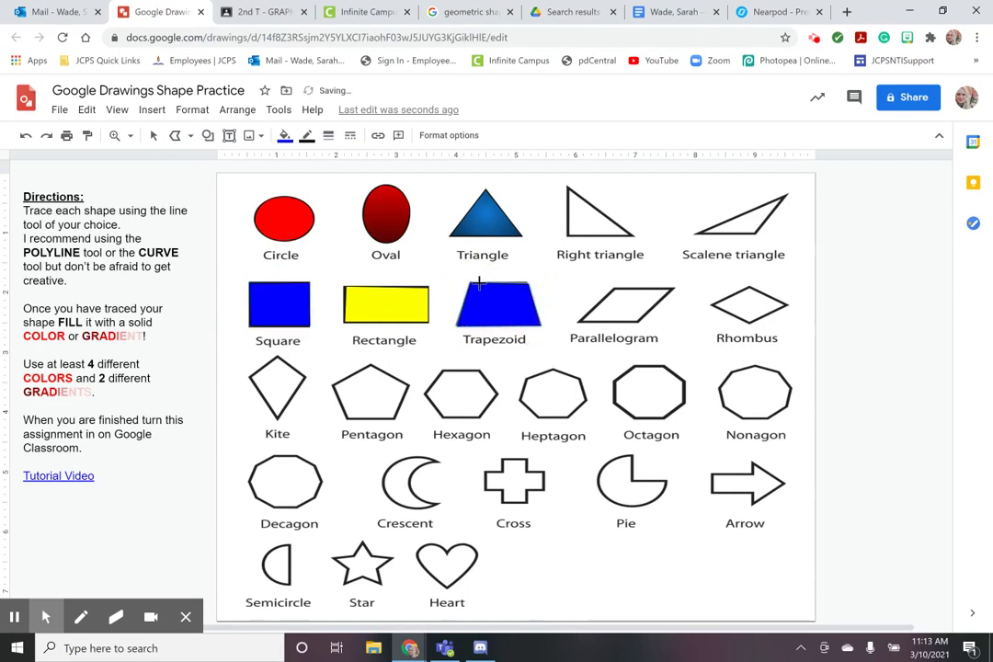
left_click(285, 136)
left_click(355, 229)
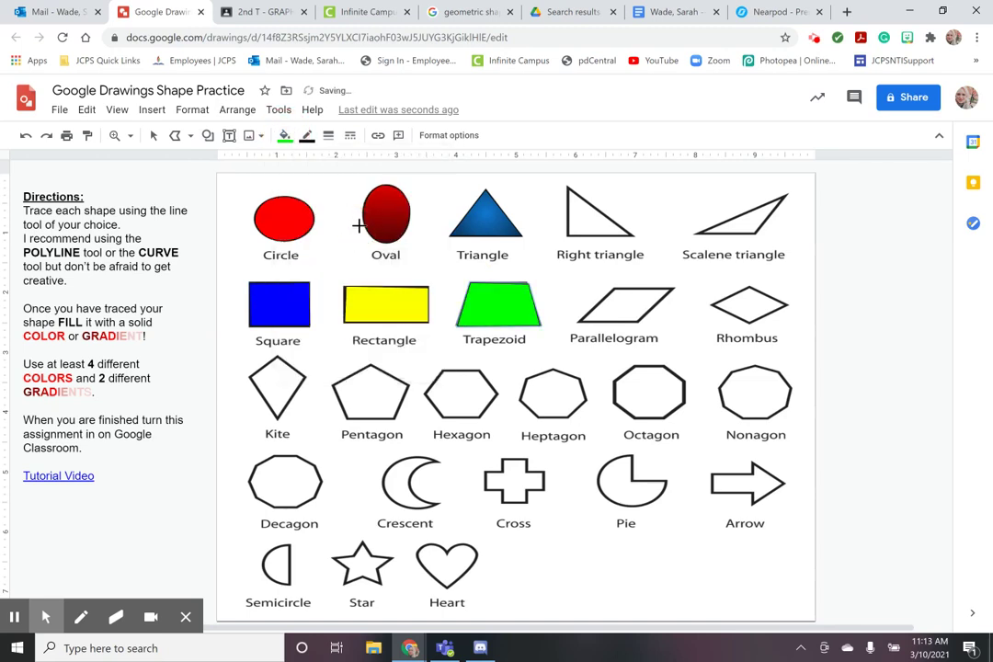